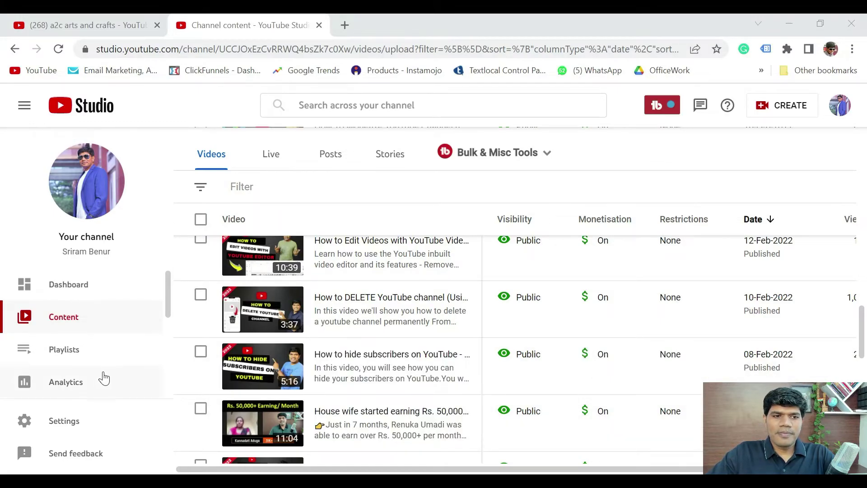
Step: Show the channel's Feature eligibility settings and point out the live streaming feature
click(63, 422)
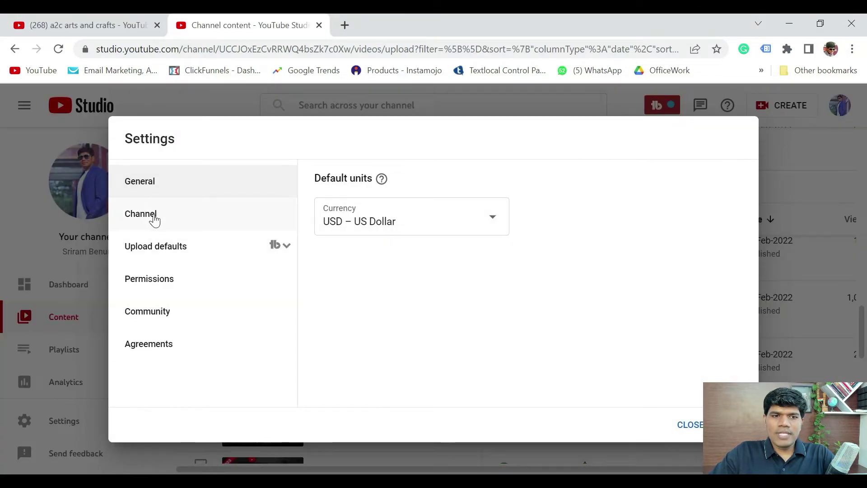
click(154, 220)
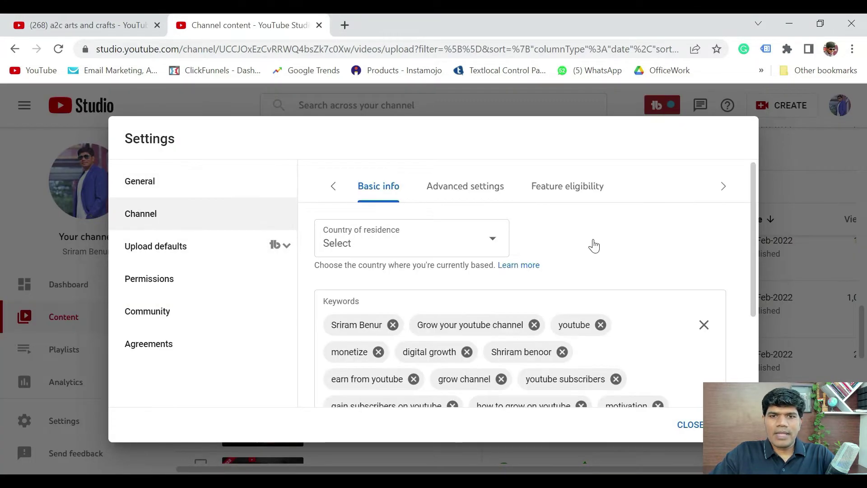
click(537, 192)
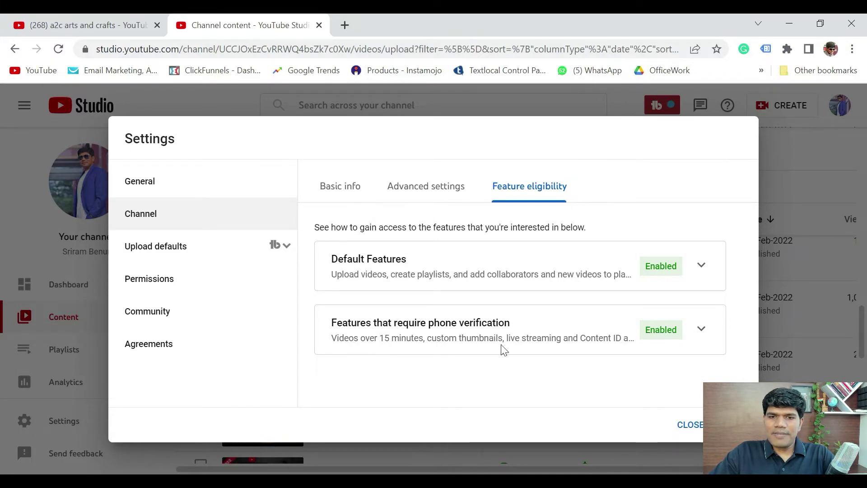
drag(506, 338, 561, 339)
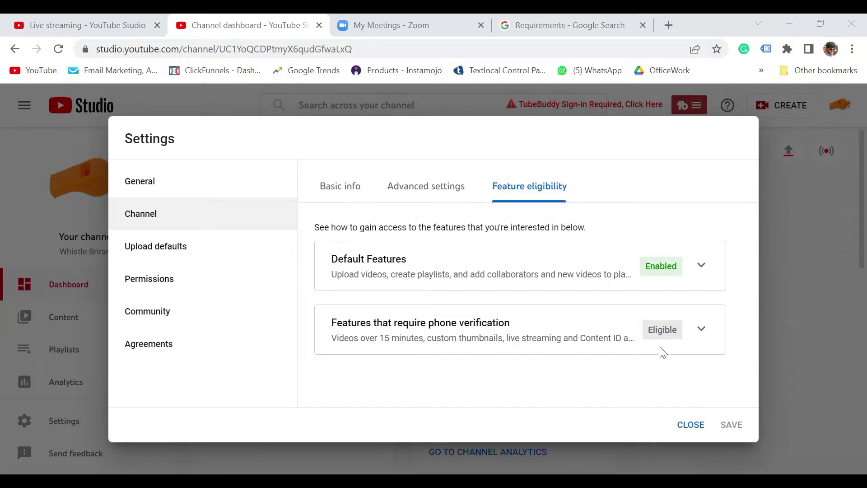
Step: Expand 'Features that require phone verification' and start verifying the channel's phone number
click(701, 333)
scroll(723, 315, down, 3)
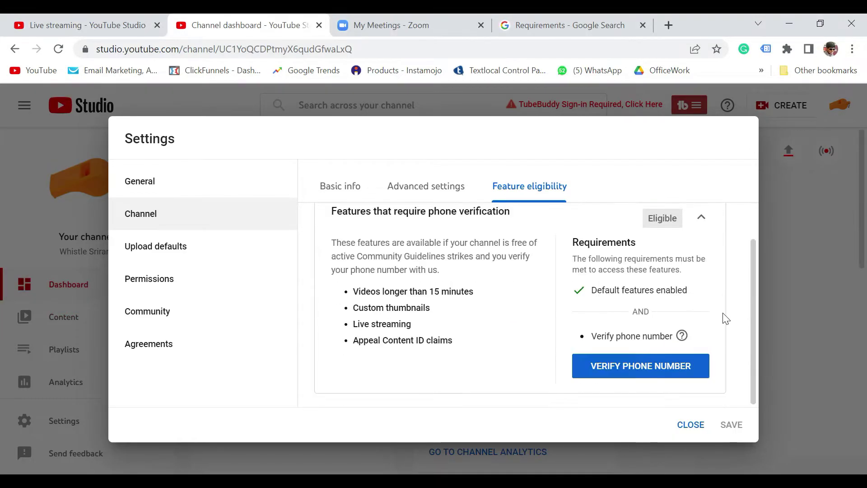
click(647, 373)
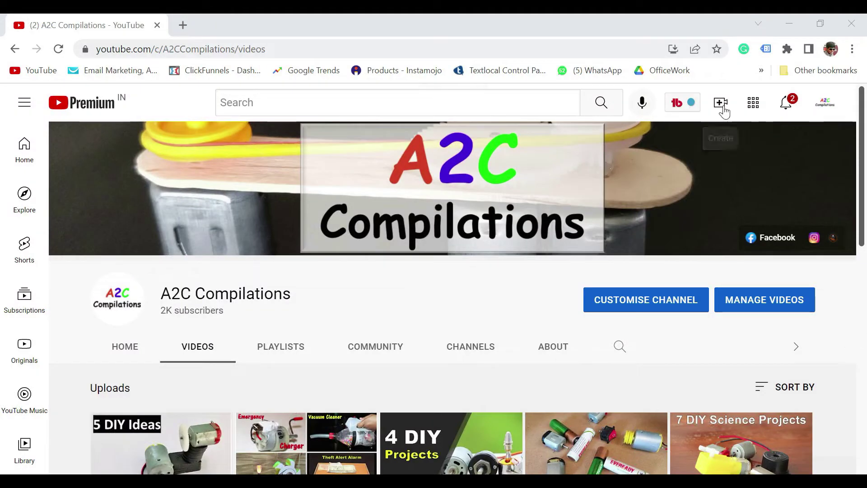
Step: Start a 'Right now' live stream using the built-in webcam via Create > Go live
click(721, 105)
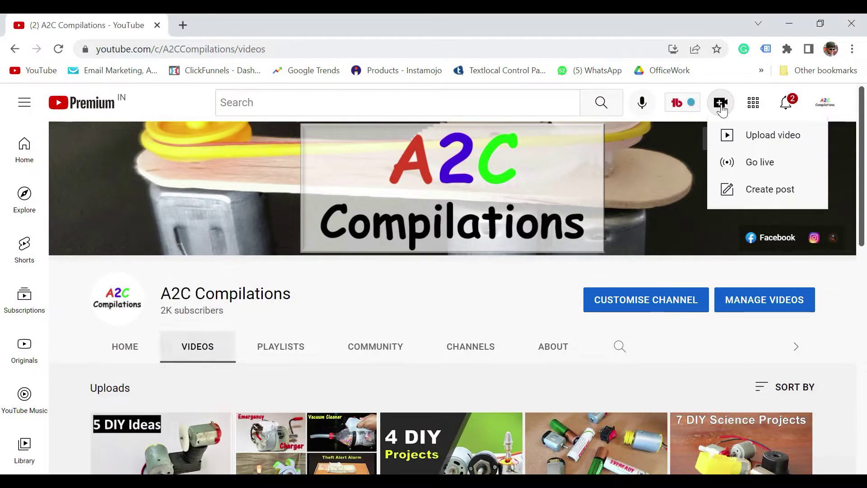
click(761, 168)
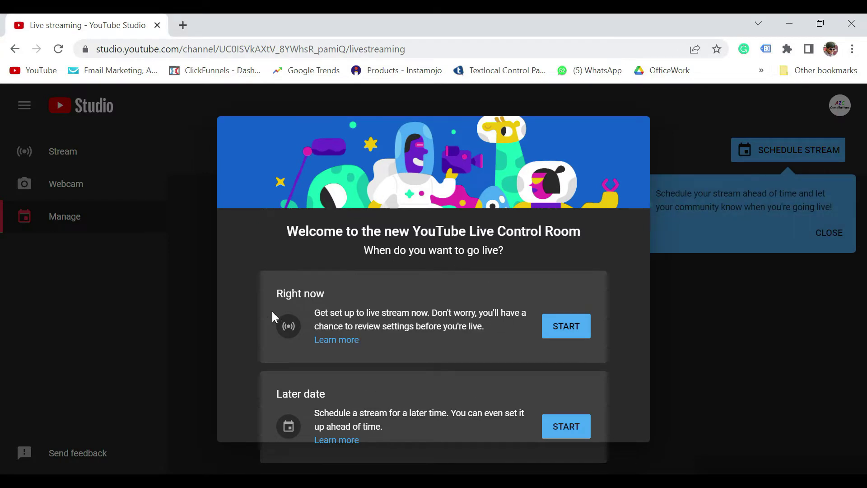
drag(275, 295, 330, 297)
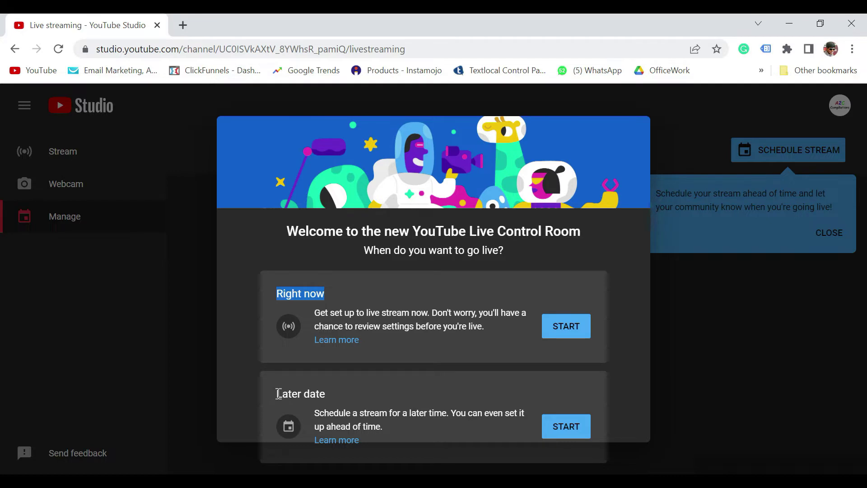
drag(277, 393, 322, 392)
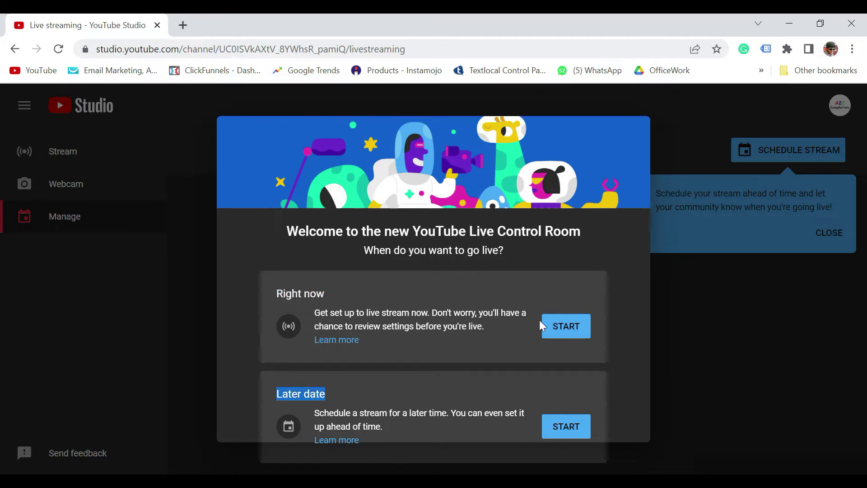
click(566, 326)
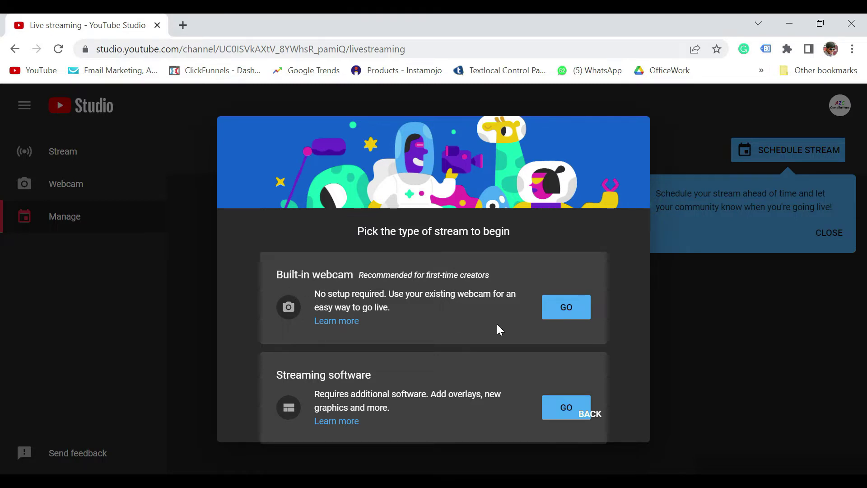
click(569, 311)
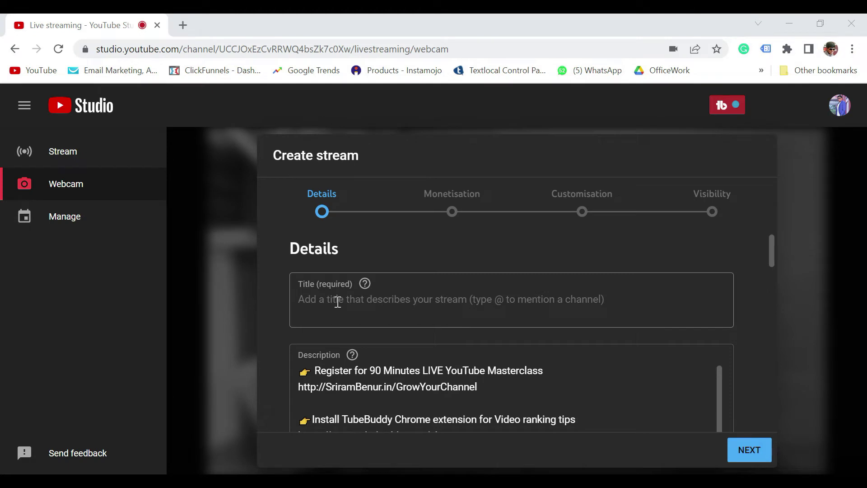
Step: Paste 'Right NOW - YouTube Live Q & A' as both the stream title and description
click(337, 301)
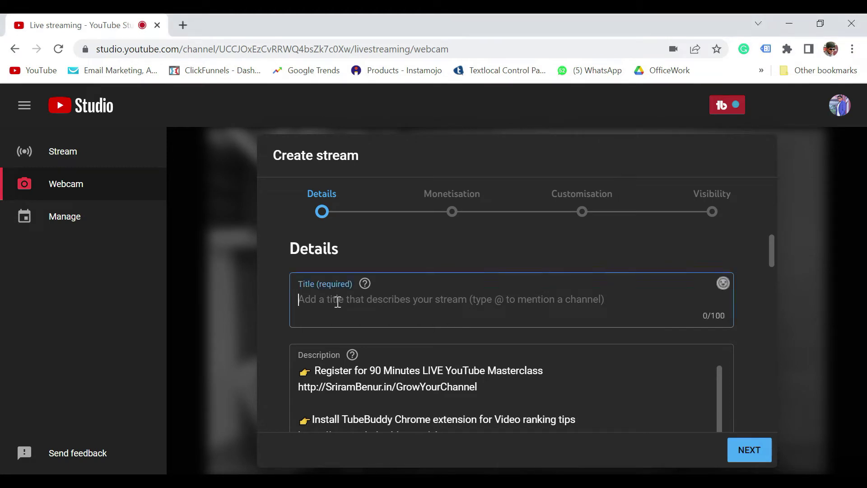
text(Right NOW - YouTube Live Q & A)
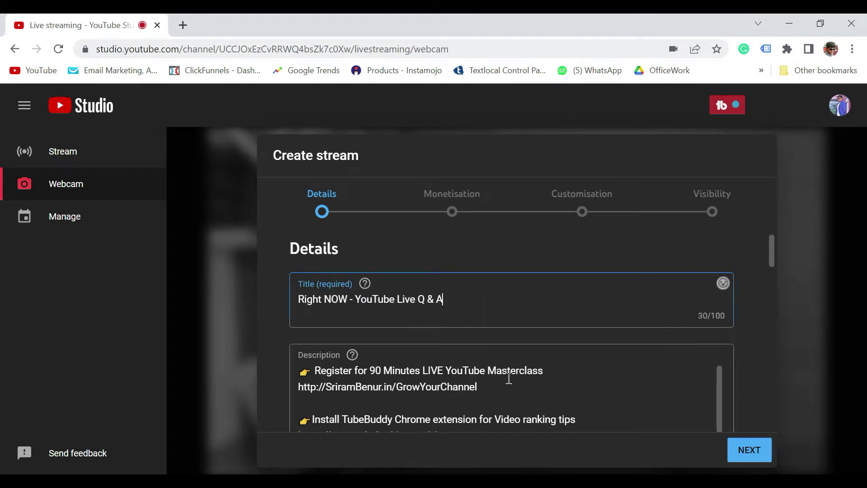
key(ctrl+a)
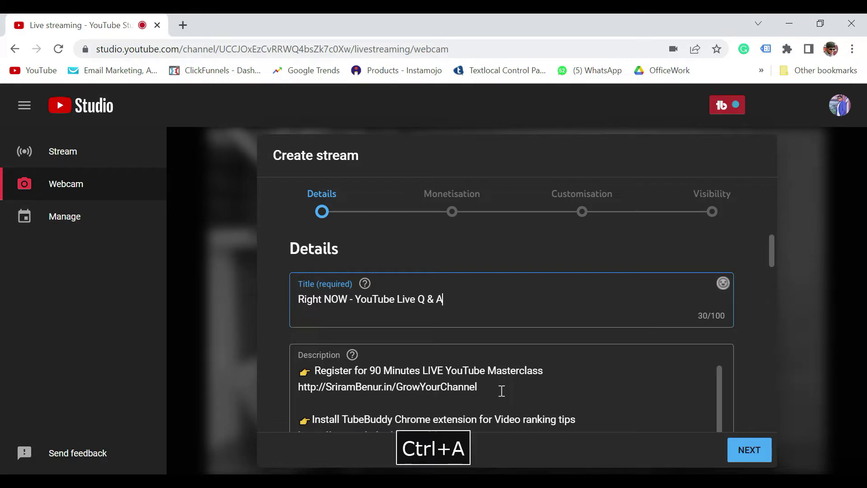
click(501, 390)
key(ctrl+a)
text(Right NOW - YouTube Live Q & A)
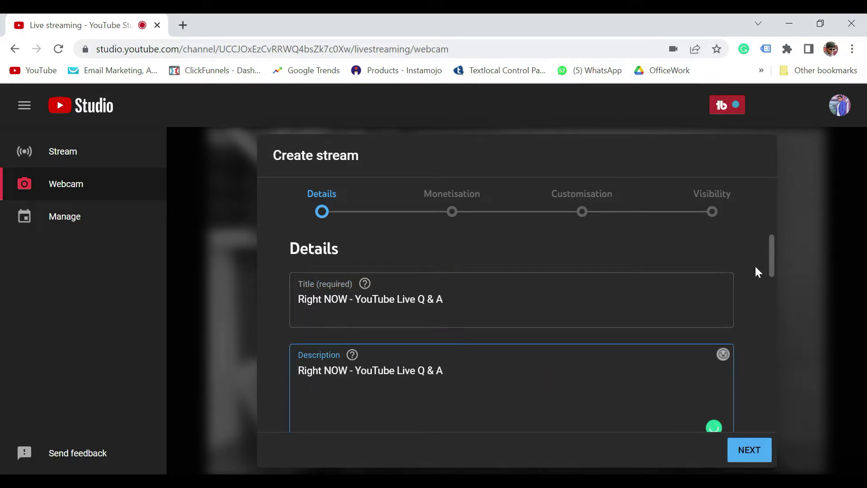
scroll(754, 265, down, 4)
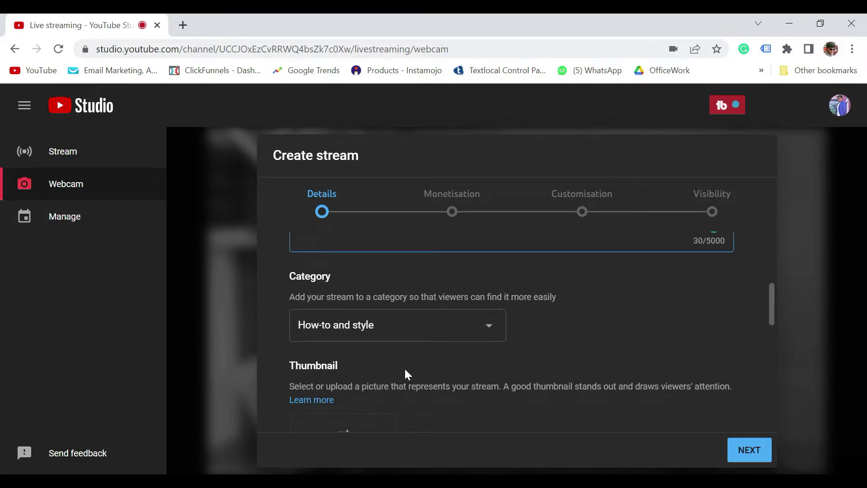
scroll(404, 367, down, 2)
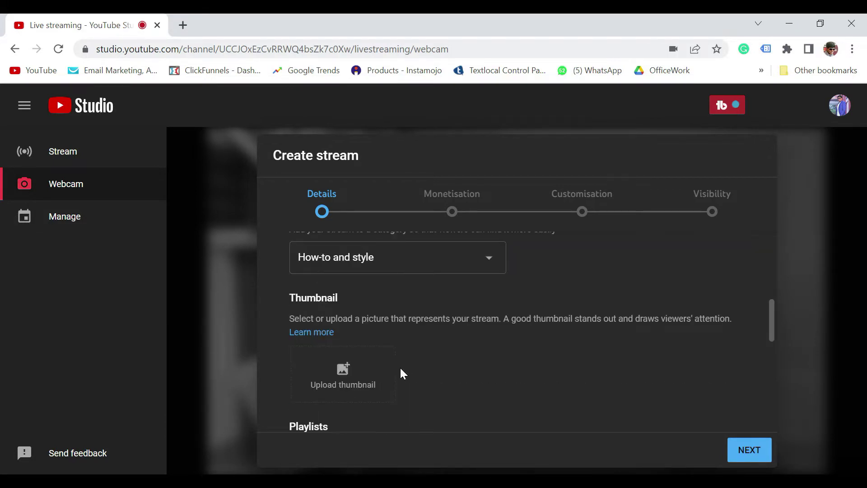
Step: Upload the YOUTUBE LIVE thumbnail and add the stream to the 'Tips To Grow Your Channel' playlist
click(343, 381)
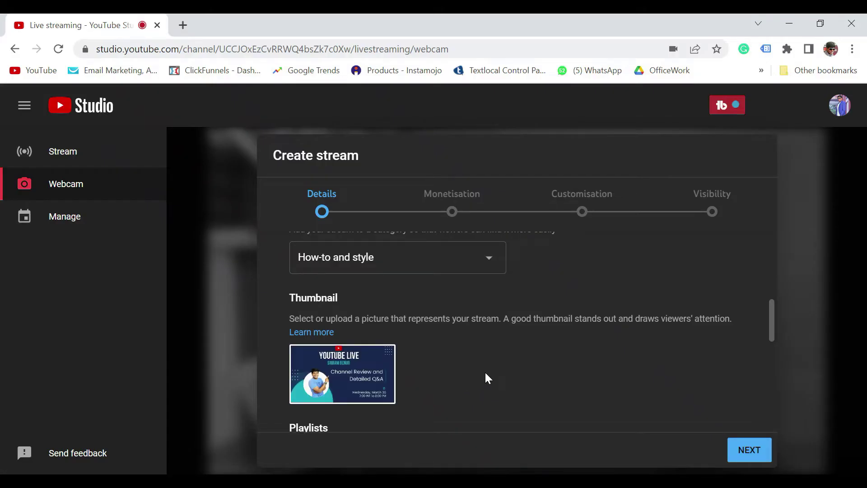
scroll(497, 388, down, 3)
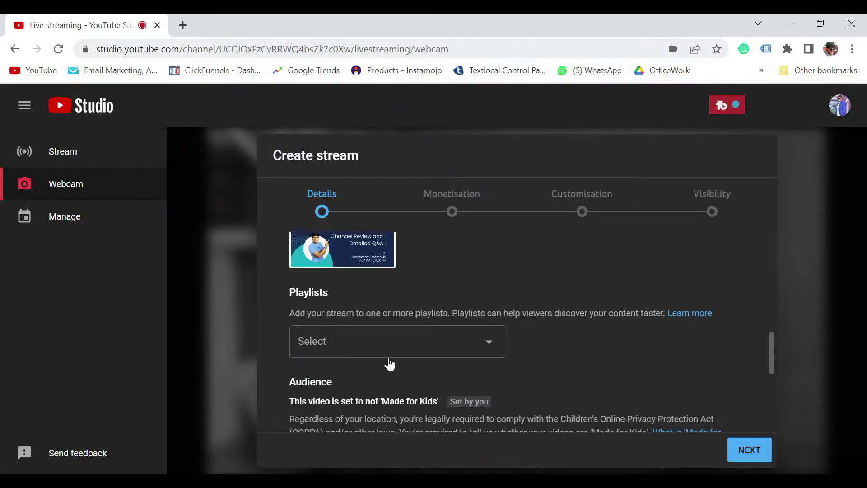
click(461, 348)
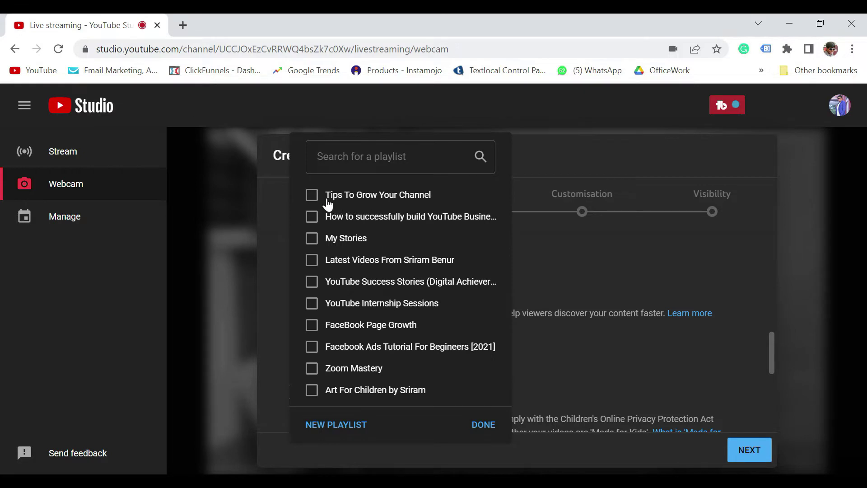
click(336, 199)
click(486, 426)
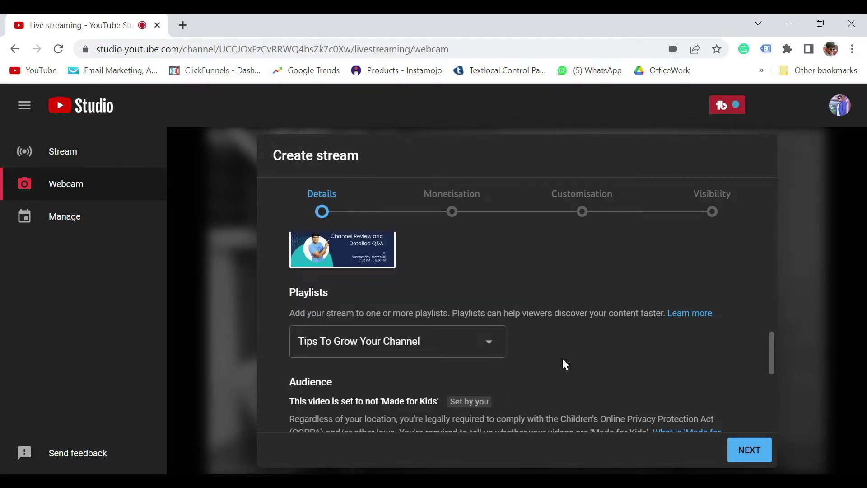
scroll(562, 362, down, 2)
Step: Scroll past Audience and reveal the extra options: paid promotion, tags and subtitles
scroll(559, 362, down, 2)
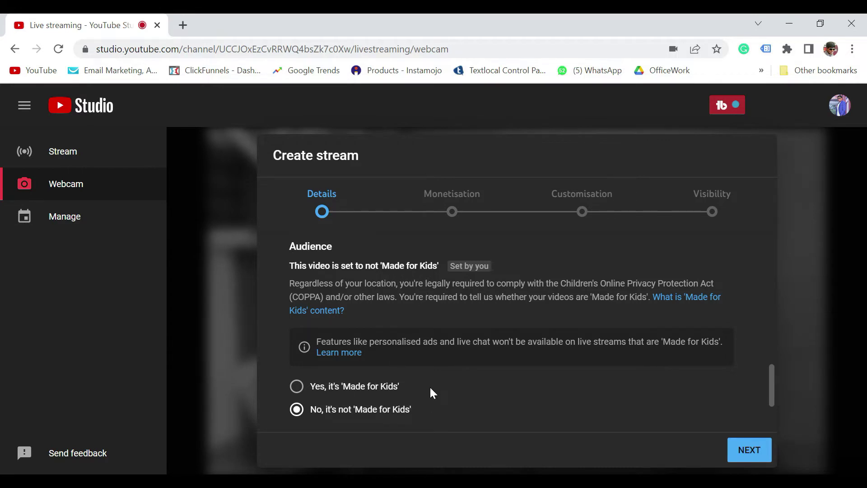
scroll(289, 415, down, 2)
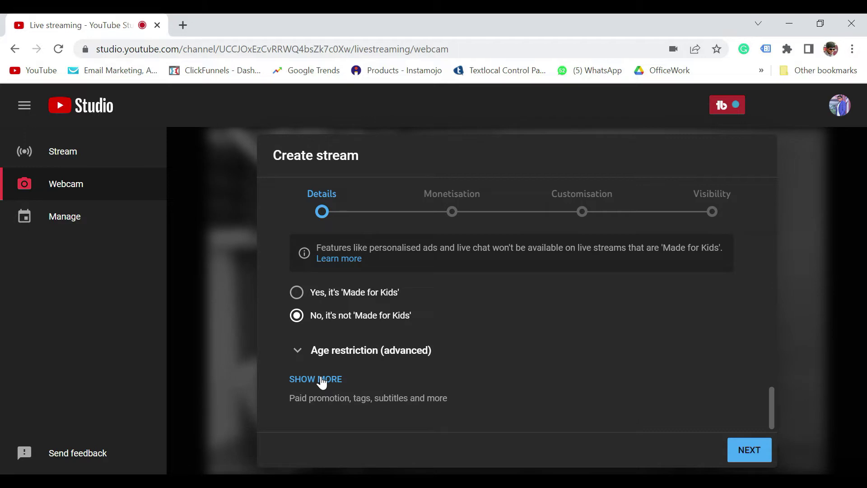
click(322, 380)
Step: Add the tag 'YouTube live channel review and Q&A', keep default comment settings, and continue to Monetisation
scroll(465, 364, down, 10)
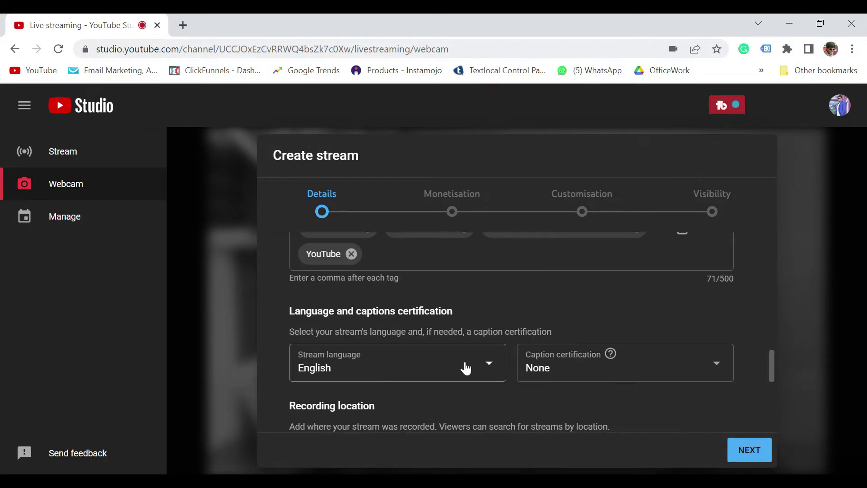
scroll(466, 365, up, 2)
scroll(422, 329, up, 1)
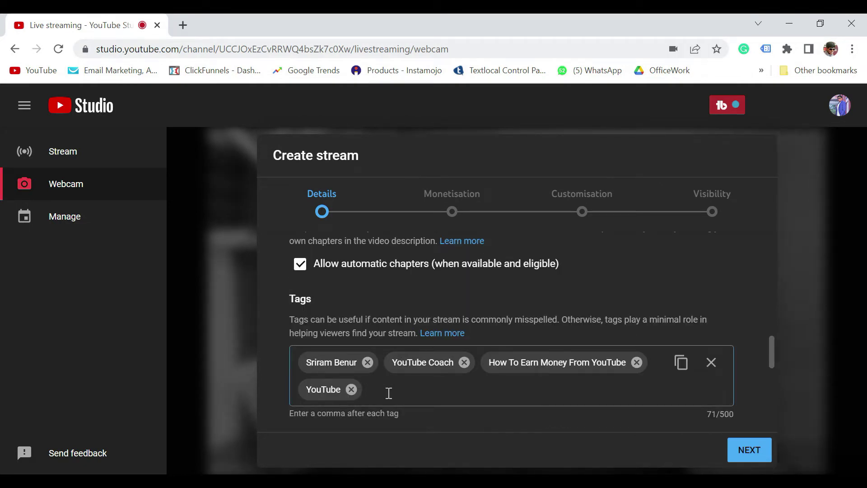
text(YouTu)
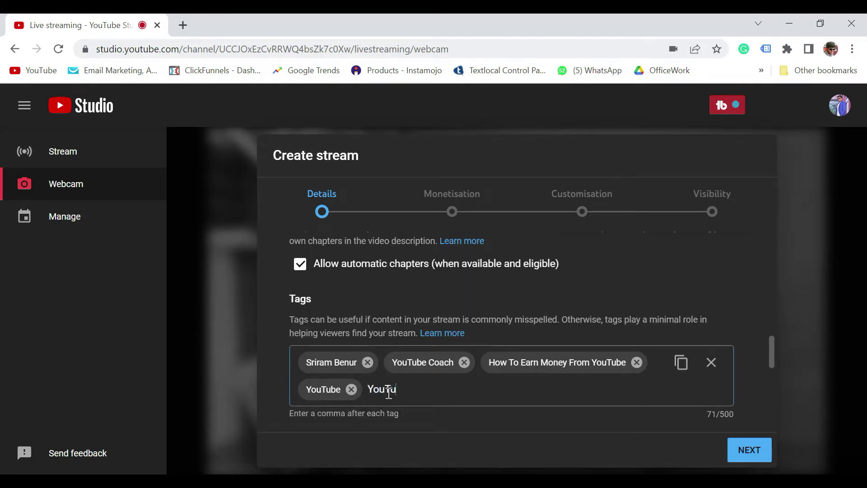
text(be live channel revie)
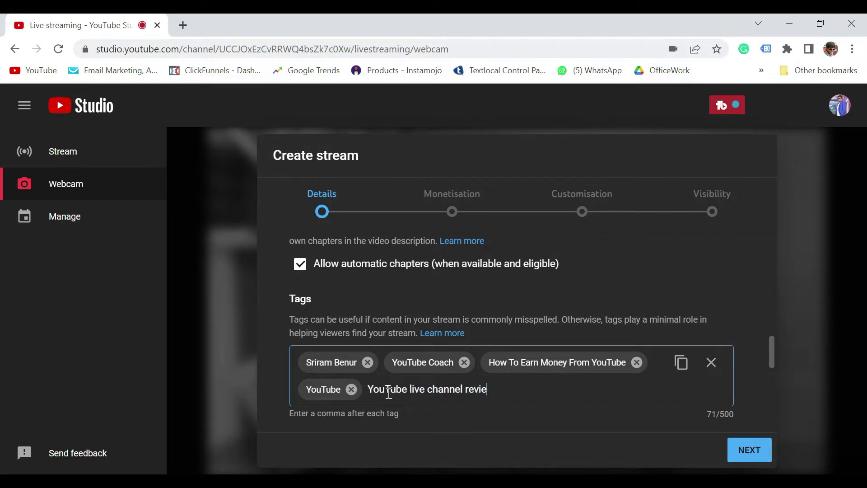
text(w and Q&A)
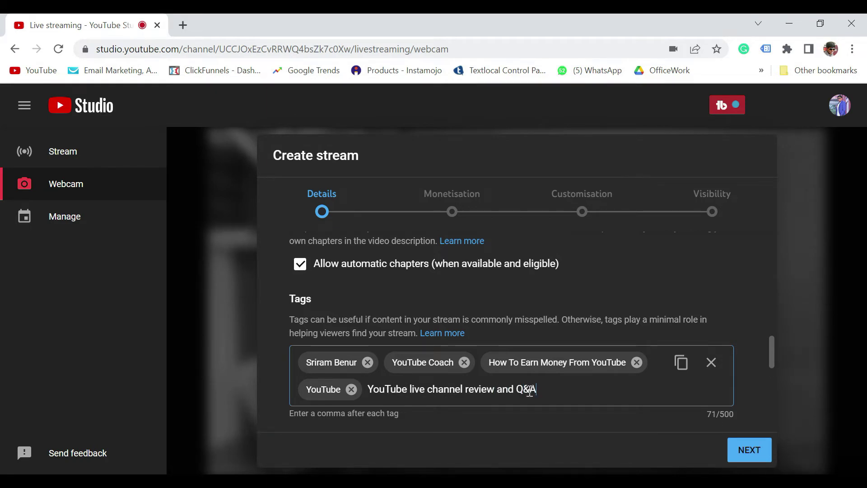
text(,)
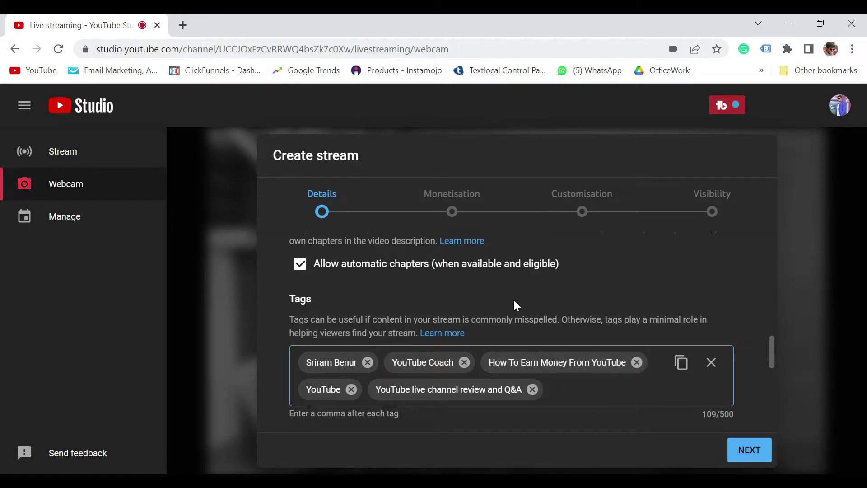
scroll(513, 302, down, 4)
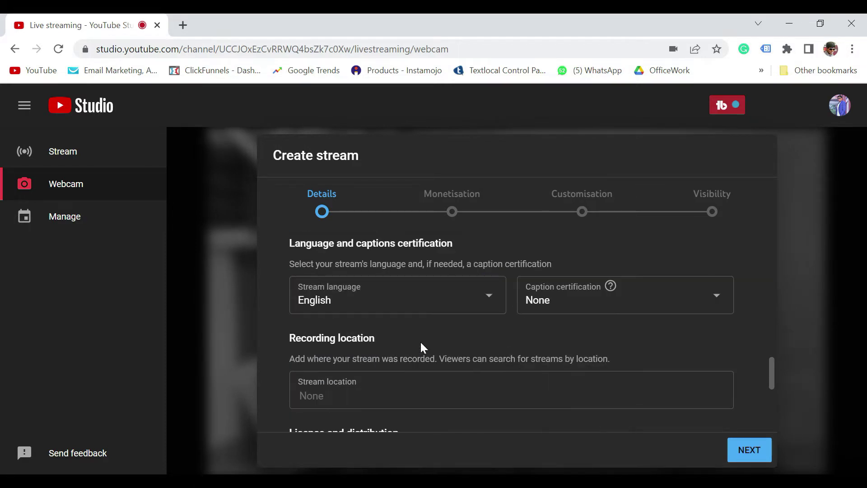
scroll(421, 347, down, 10)
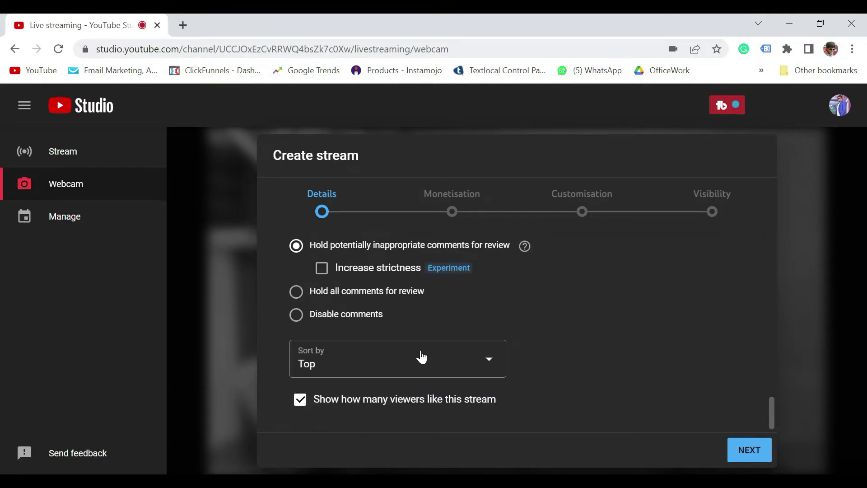
click(747, 450)
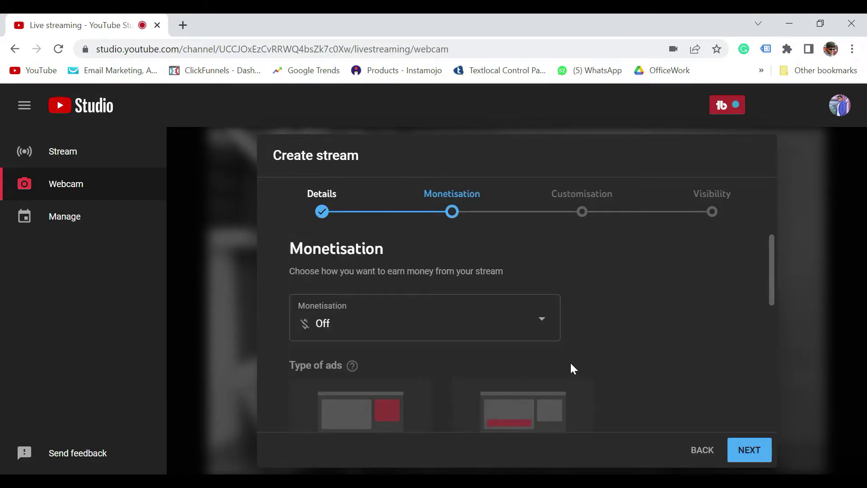
Step: Try setting monetisation On, then switch it back to Off
click(451, 328)
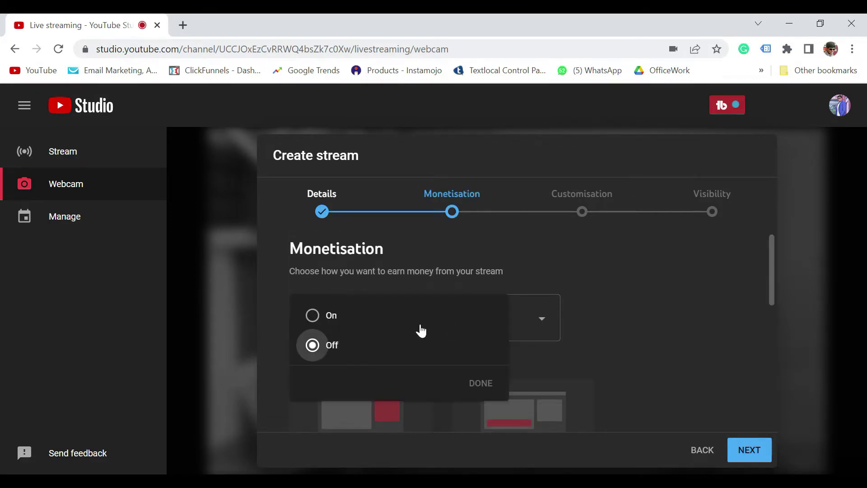
click(332, 315)
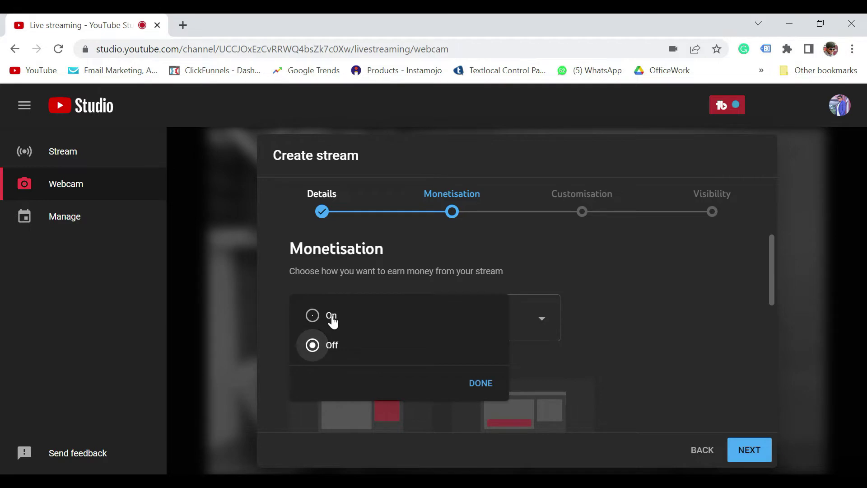
click(470, 382)
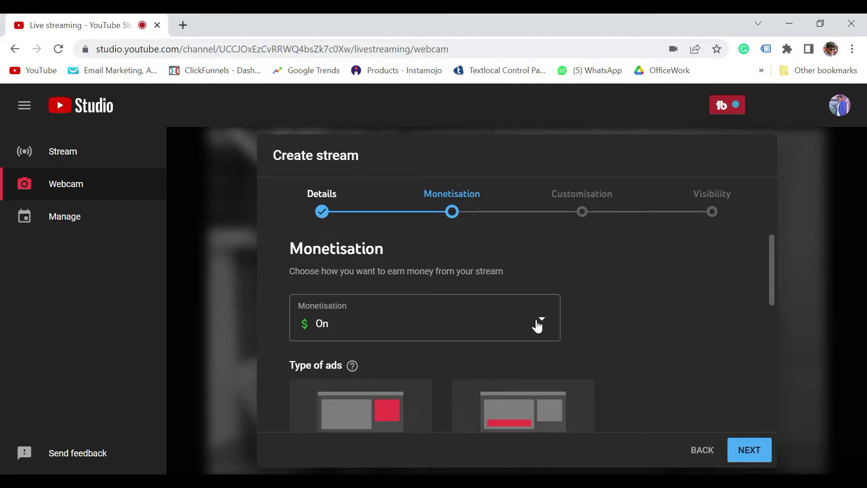
click(315, 335)
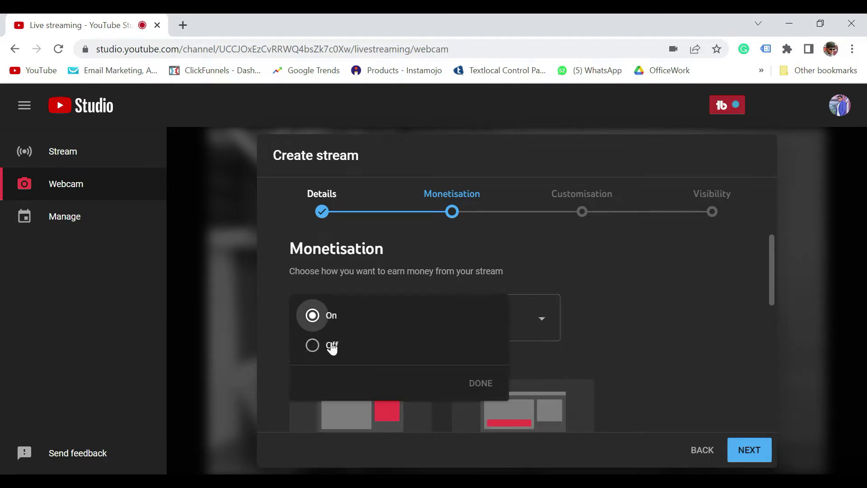
key(Down)
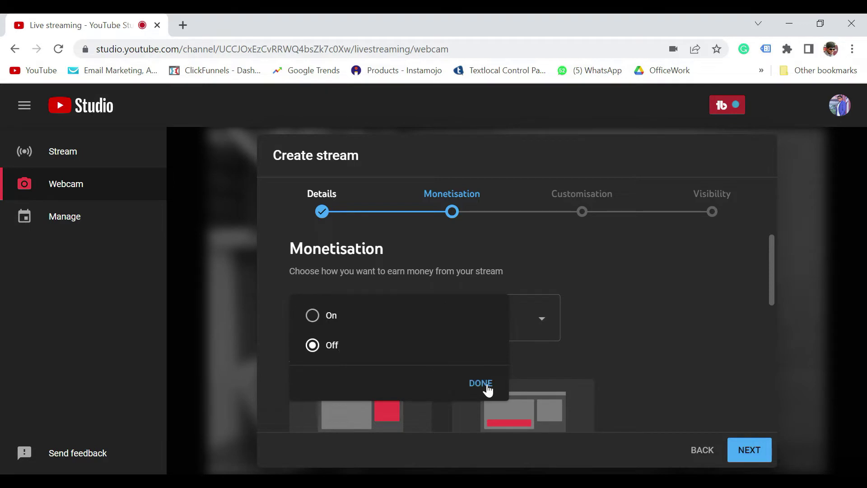
click(632, 359)
scroll(662, 348, down, 5)
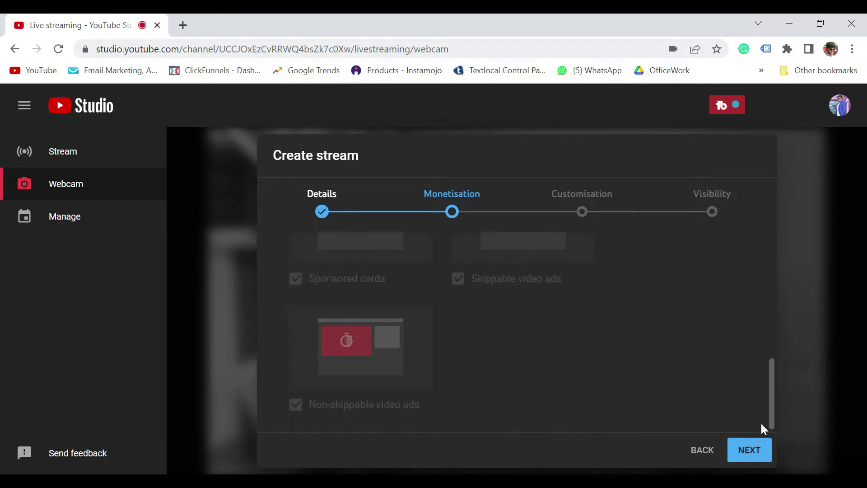
Step: Enable live chat replay in the Customisation settings
click(755, 452)
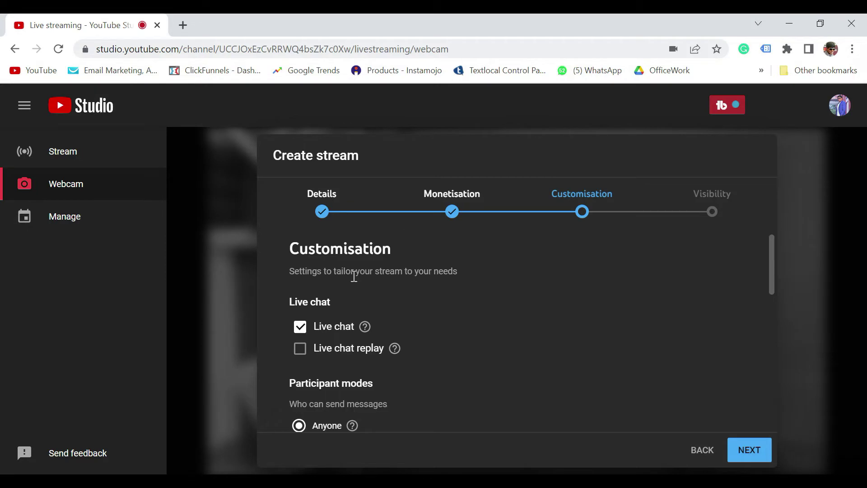
click(300, 349)
scroll(458, 349, down, 2)
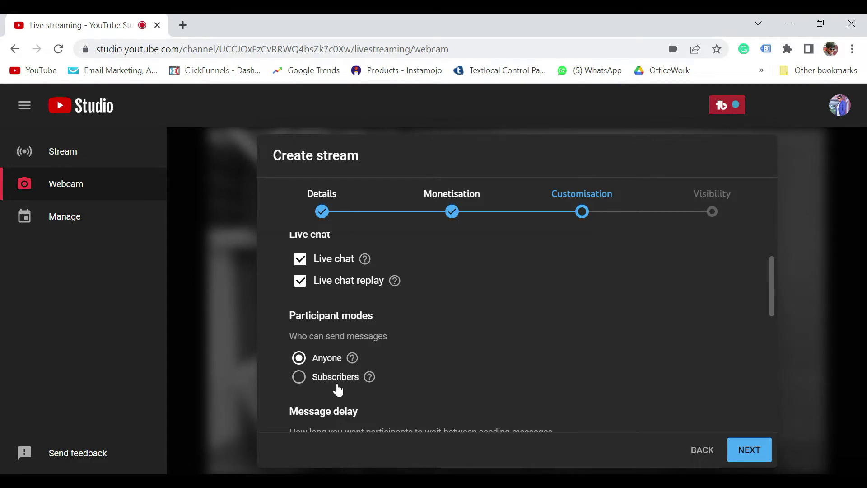
scroll(418, 368, down, 4)
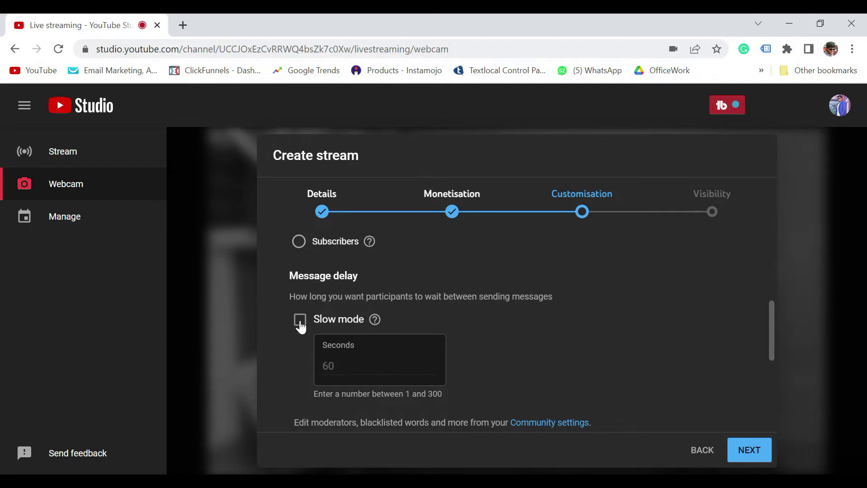
Step: Leave slow mode off after toggling it, then proceed to the Visibility step
click(301, 326)
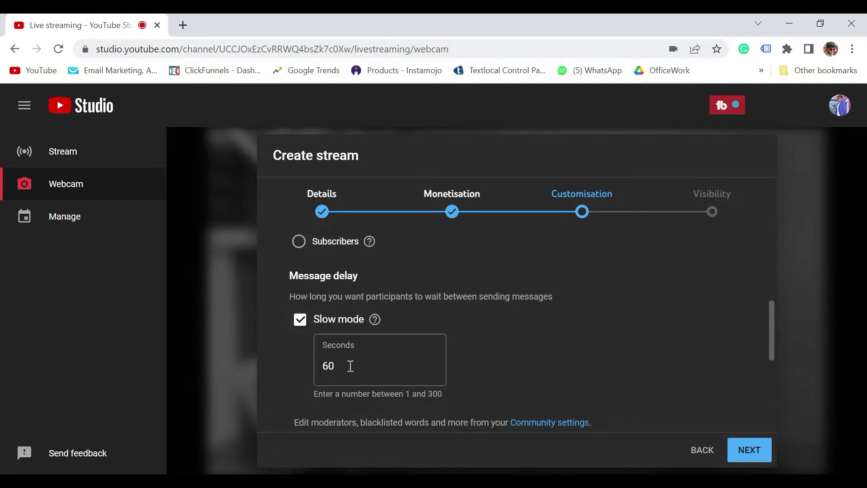
click(302, 322)
scroll(494, 346, down, 3)
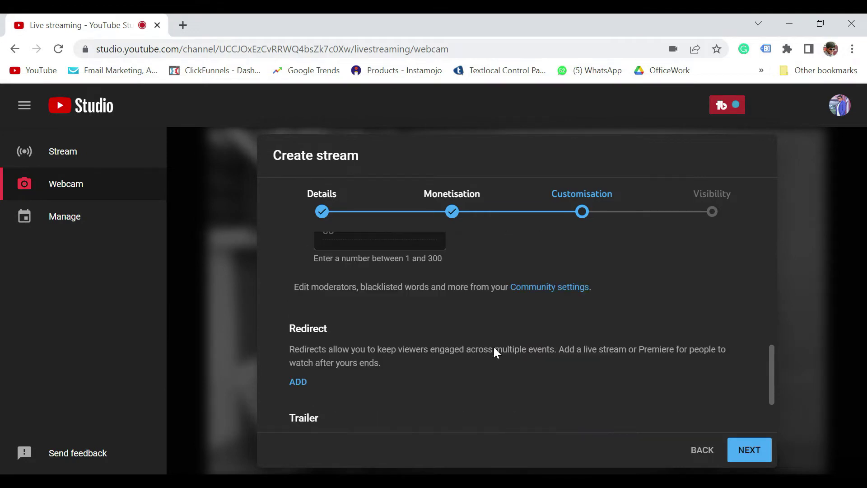
scroll(434, 364, down, 2)
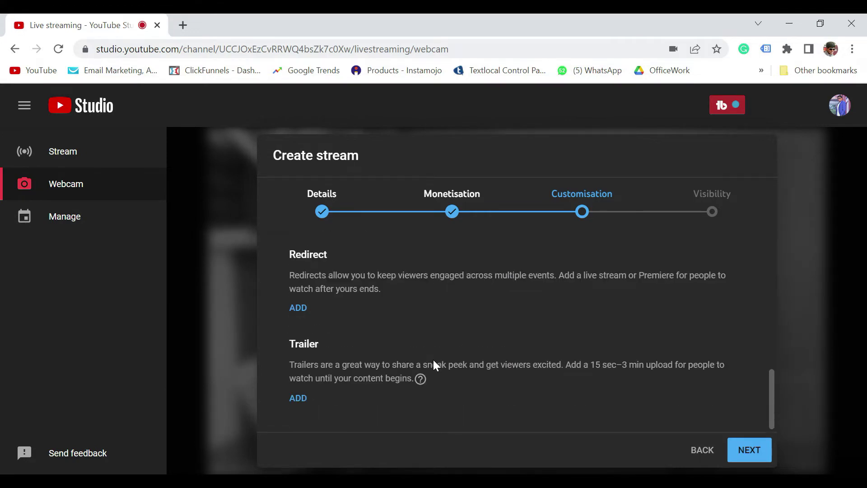
click(750, 450)
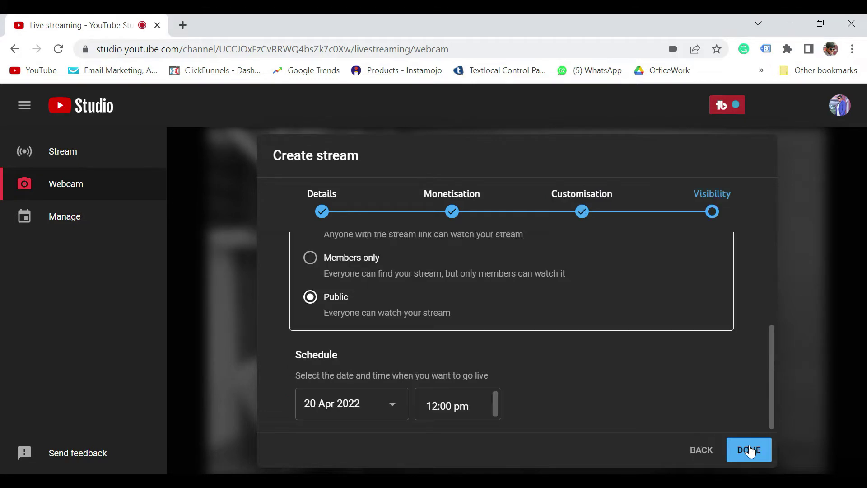
Step: Set privacy to Unlisted, keep the 20-Apr-2022 12:00 pm schedule, and finish creating the stream
scroll(496, 357, up, 3)
click(310, 354)
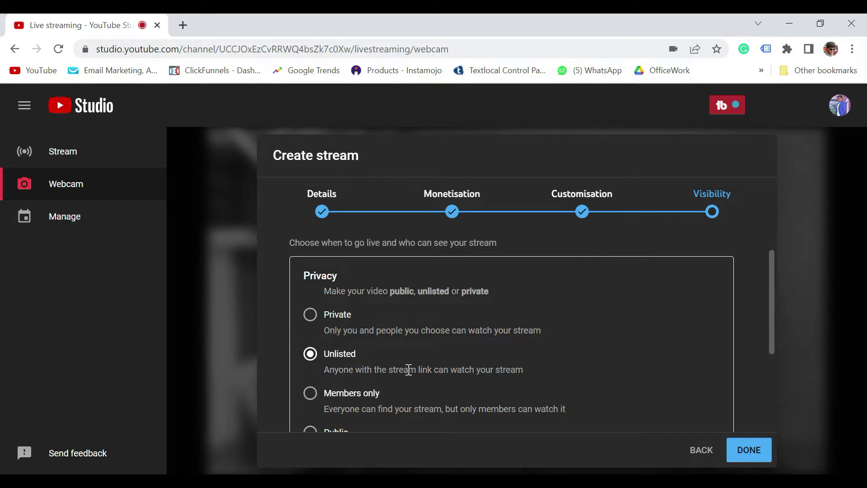
scroll(408, 370, down, 2)
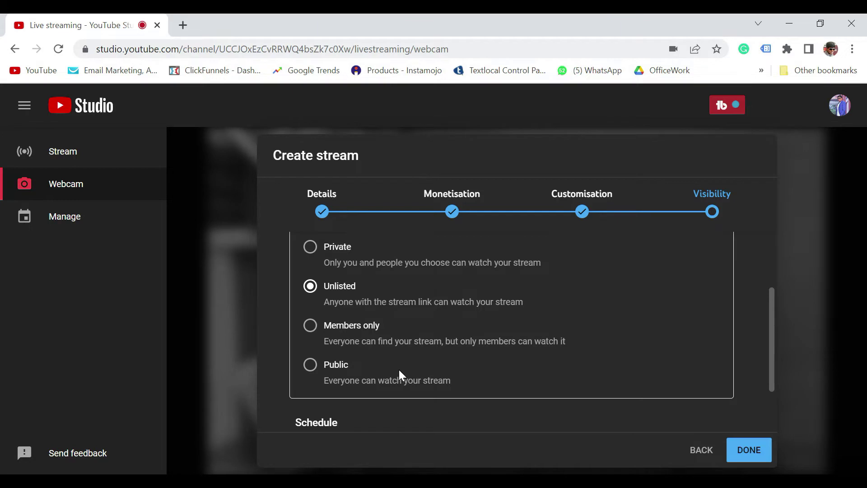
scroll(395, 370, down, 2)
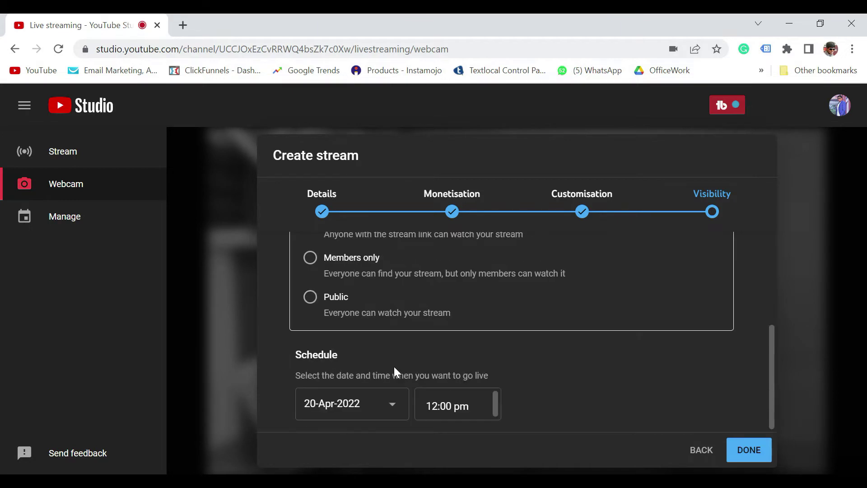
click(753, 450)
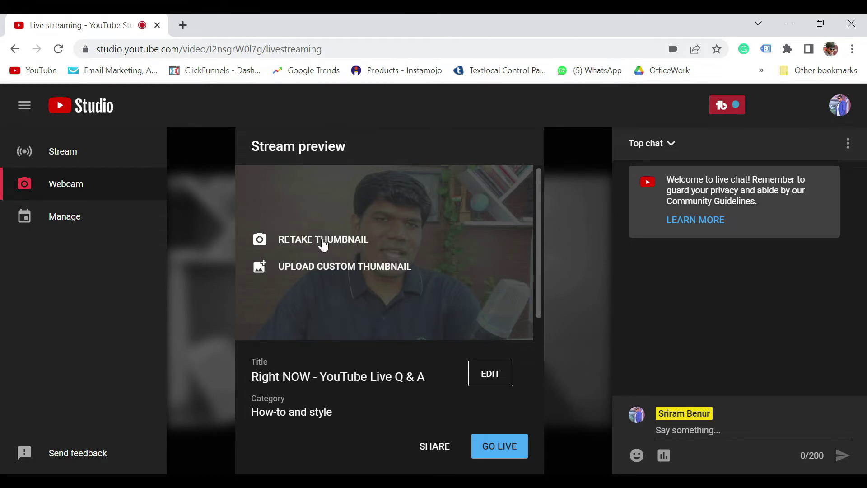
Step: Retake the stream thumbnail from the webcam, then start broadcasting live
click(322, 239)
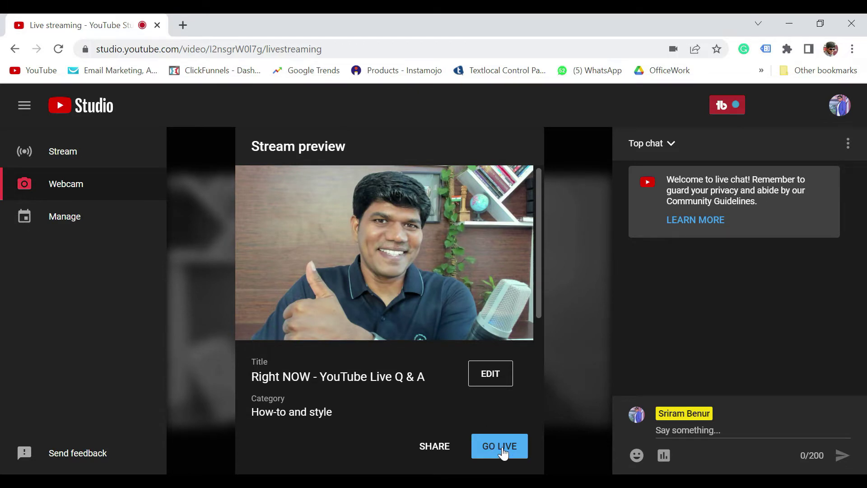
click(499, 447)
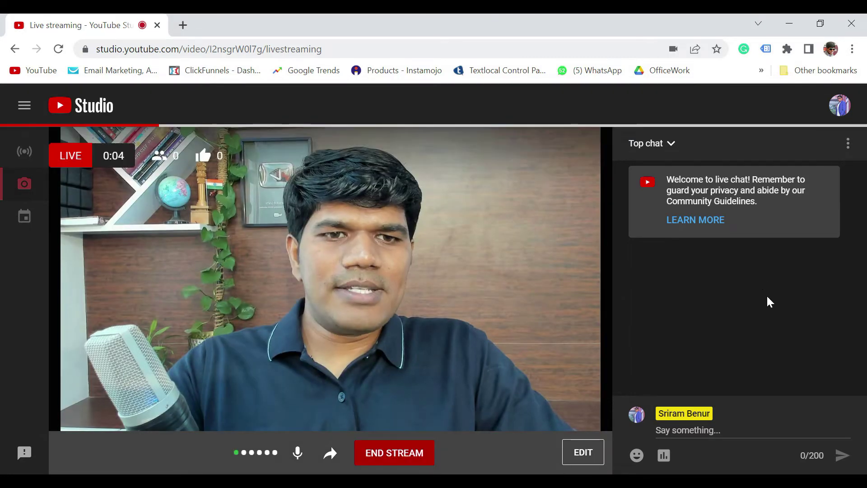
Step: Send the message 'Thanks for joining' in the live chat
click(718, 432)
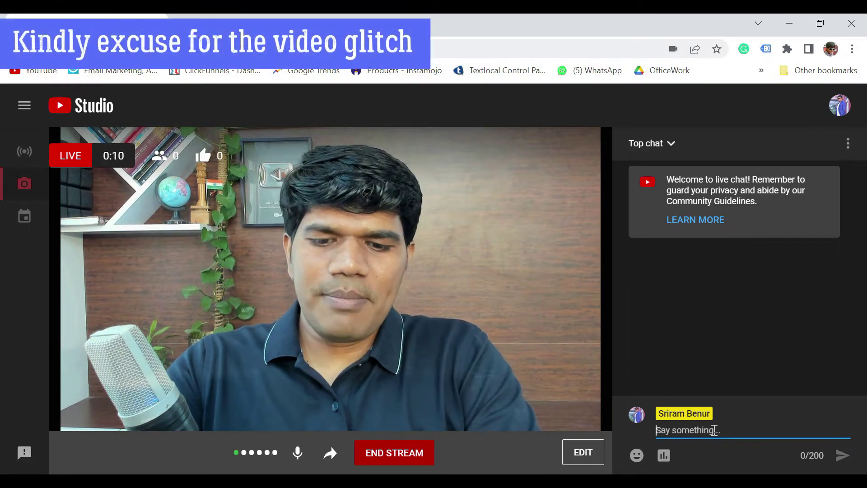
text(Thanks )
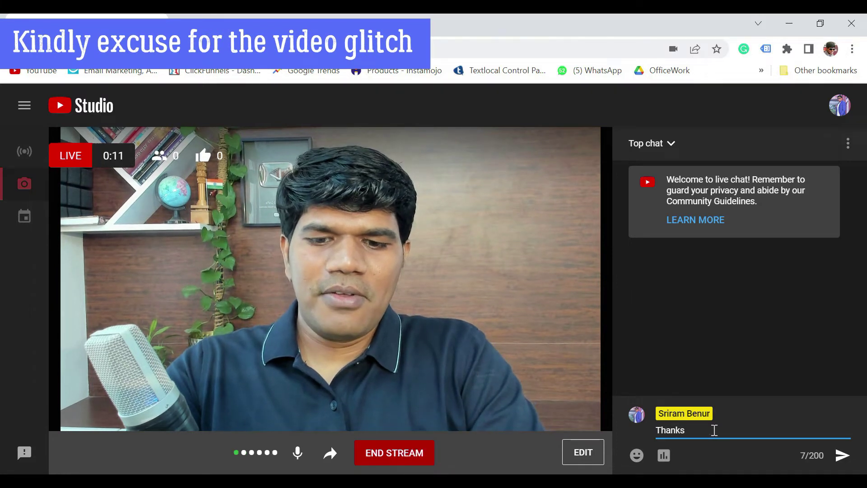
text(for joining)
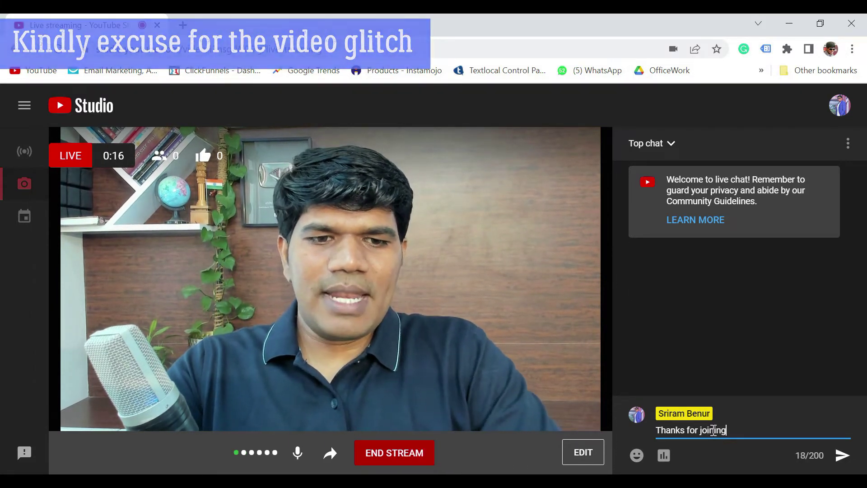
key(Return)
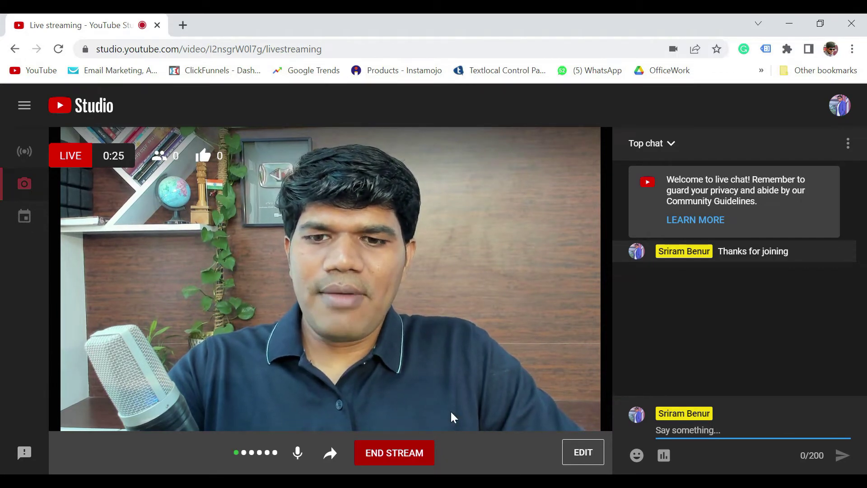
Step: Copy the live stream's video link from the Share dialog, then close the dialog
click(332, 454)
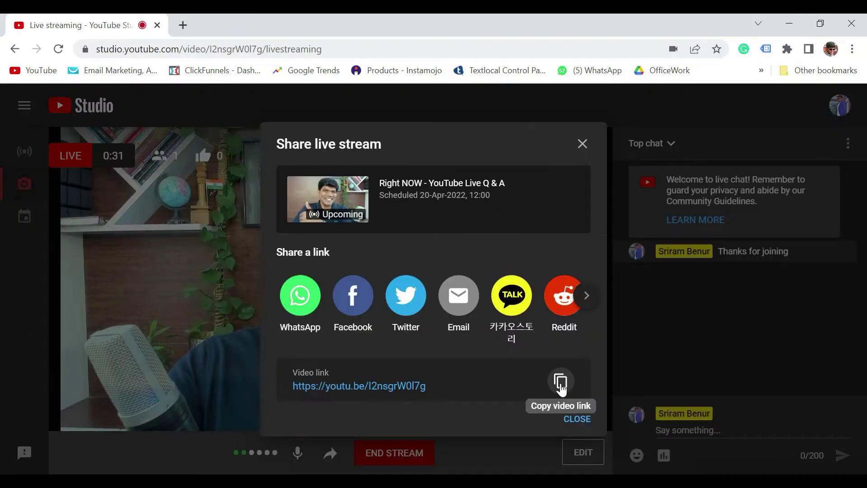
click(560, 382)
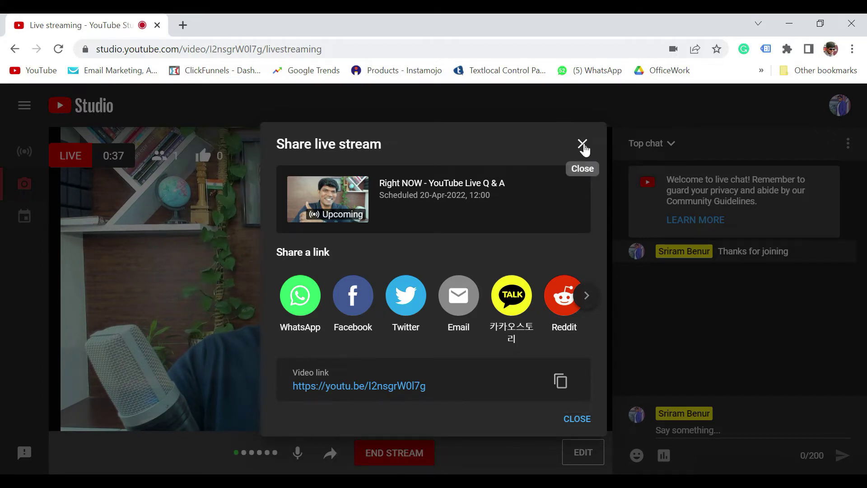
click(581, 151)
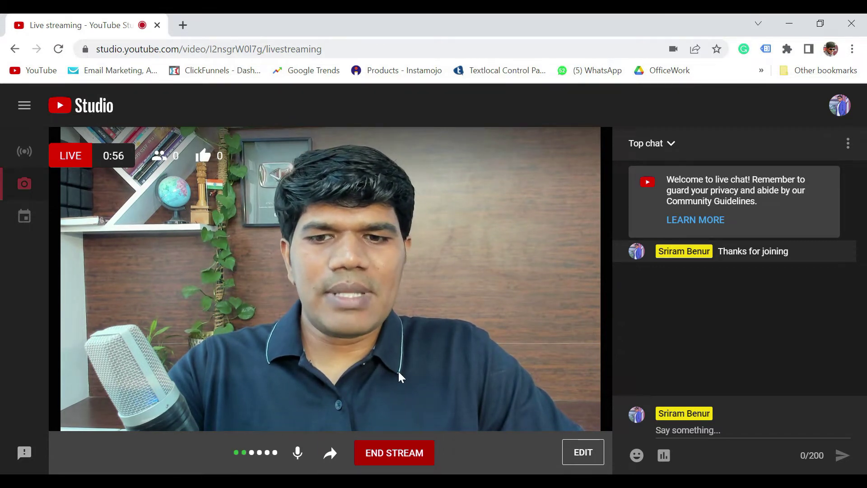
Step: End the stream, confirm with END, and scroll the 1:12 Stream finished summary
click(408, 456)
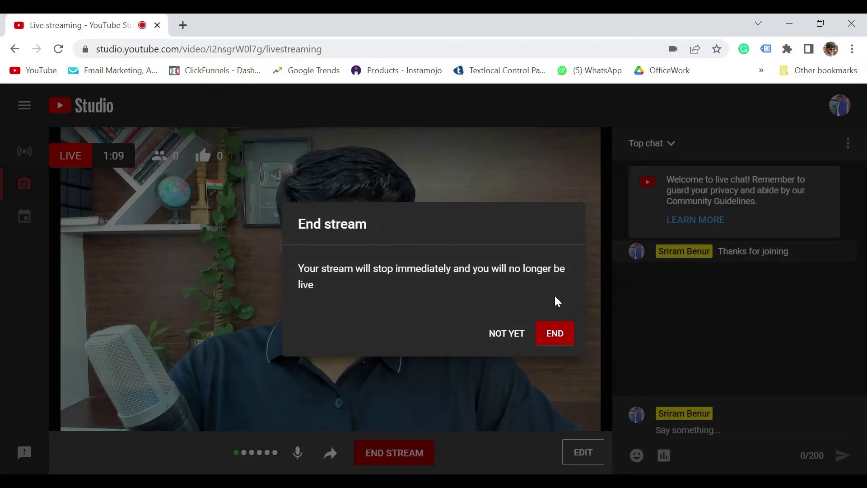
click(555, 334)
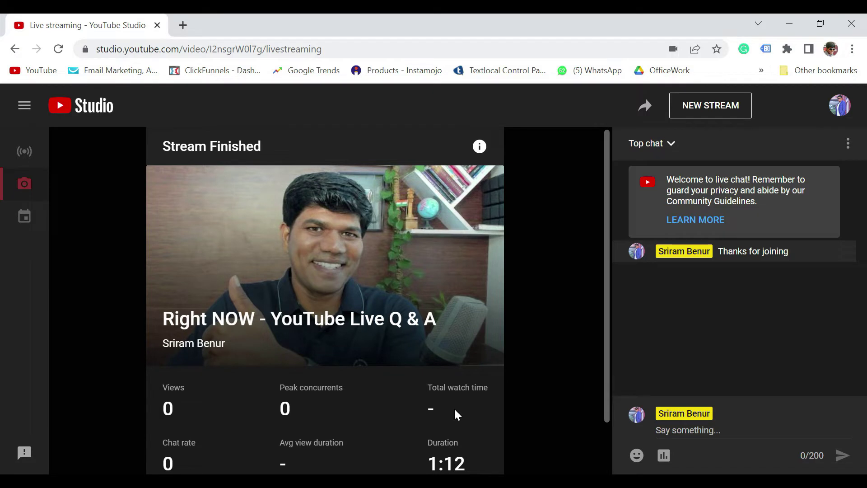
scroll(233, 432, down, 2)
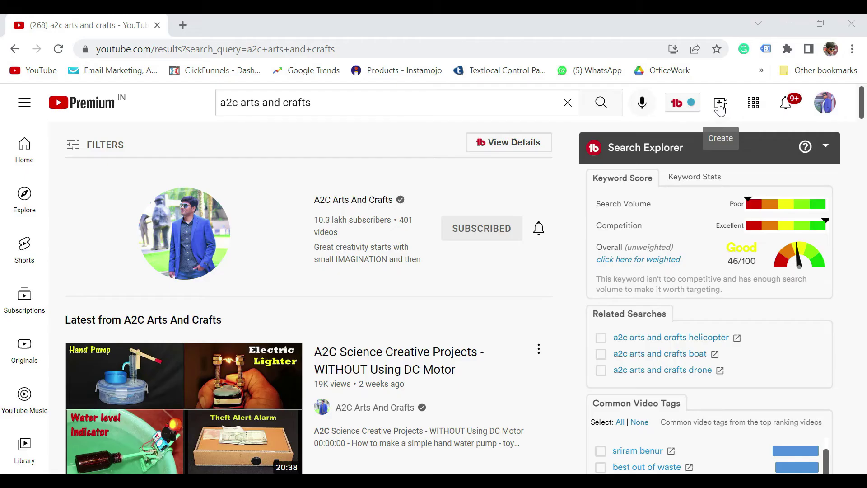
Step: Choose Go live from the Create menu to set up a new webcam stream
click(720, 113)
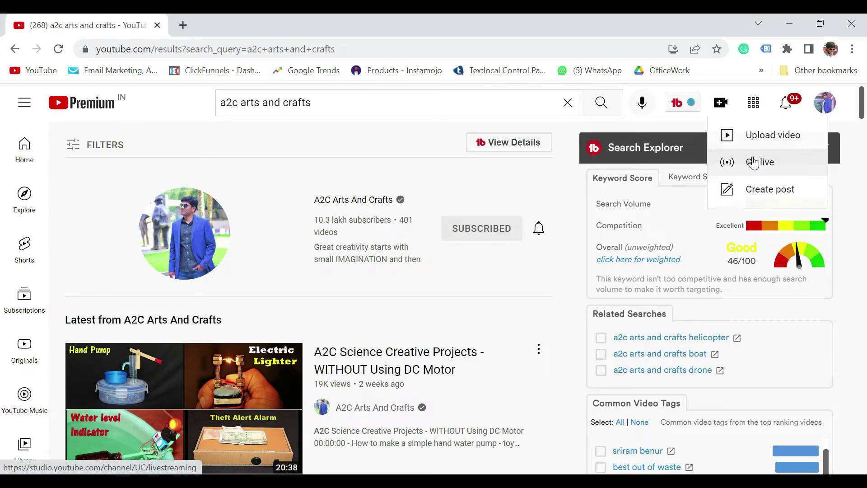
click(751, 161)
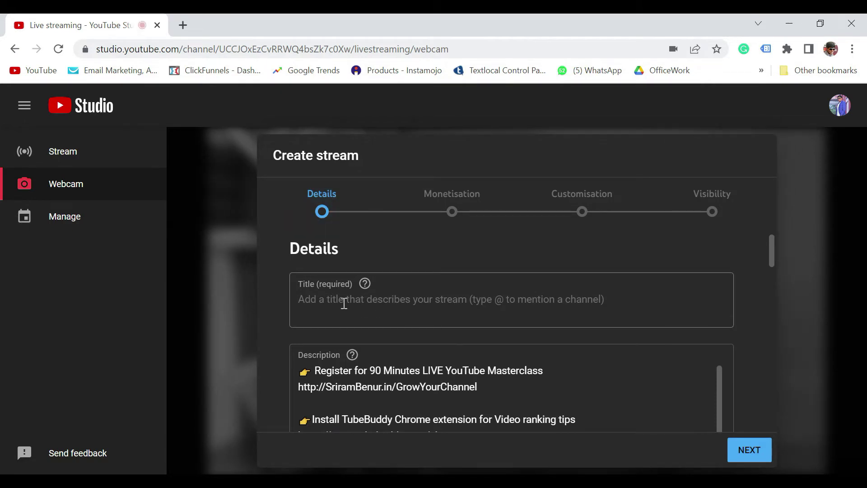
Step: Title the new stream 'Scheduled Live - YouTube Q&A' and copy that title text
click(344, 303)
text(Sched)
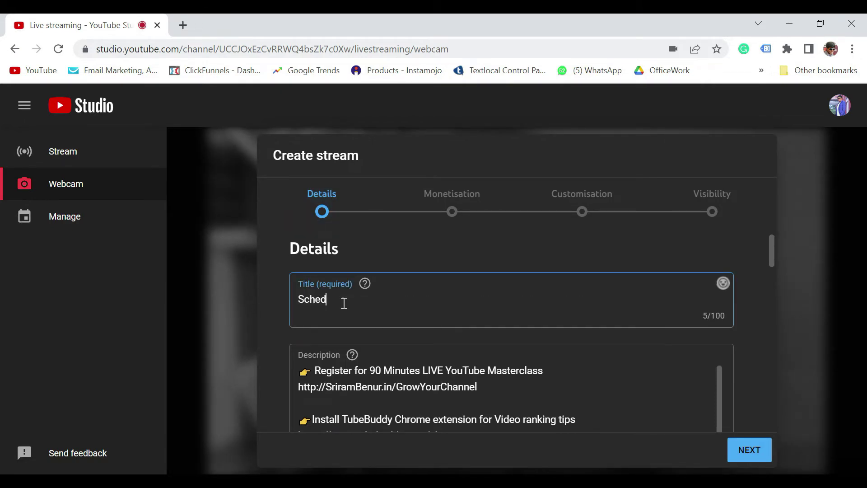
text(uled Live - YouTube Q&A)
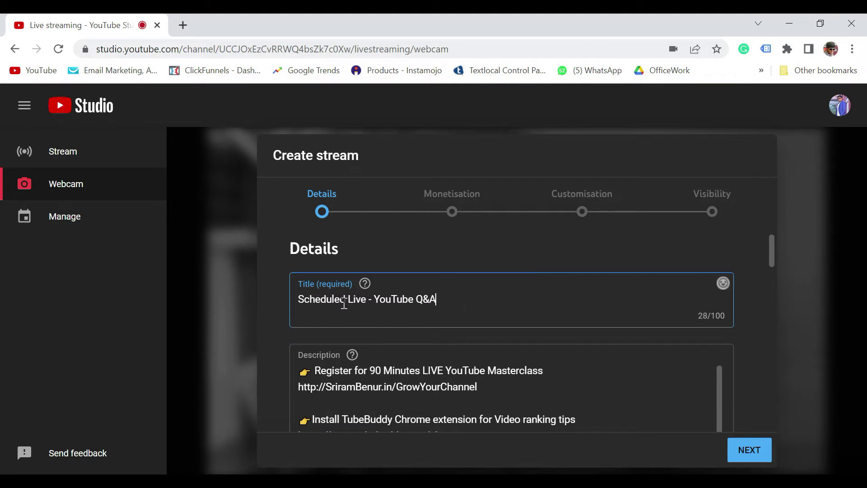
key(ctrl+a)
key(ctrl+c)
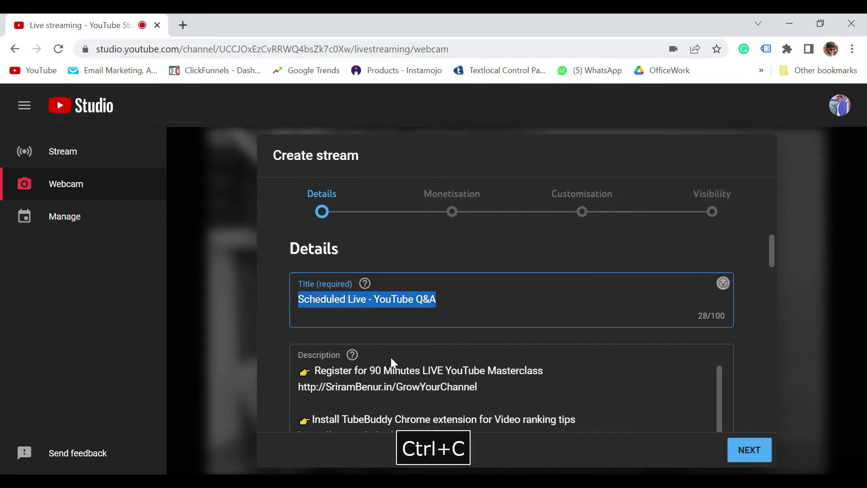
key(ctrl+a)
key(ctrl+v)
Step: Paste the copied title into the Description and scroll through the Details page
click(418, 399)
key(ctrl+a)
key(ctrl+v)
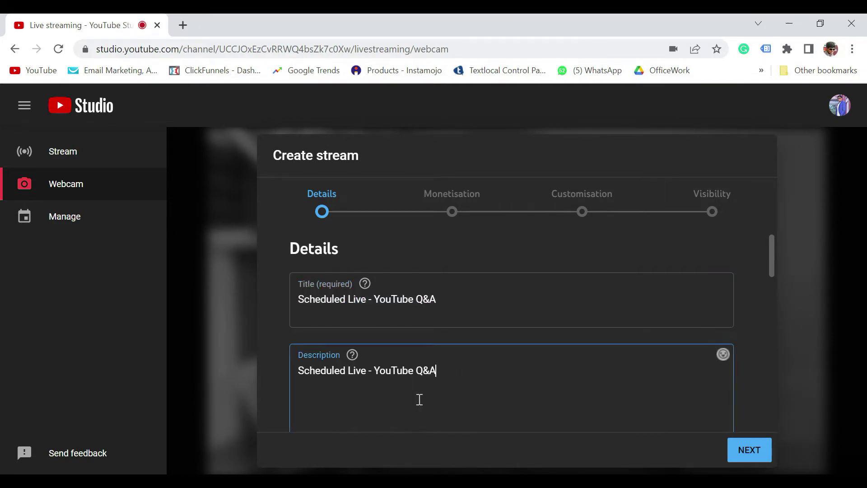
scroll(521, 307, down, 3)
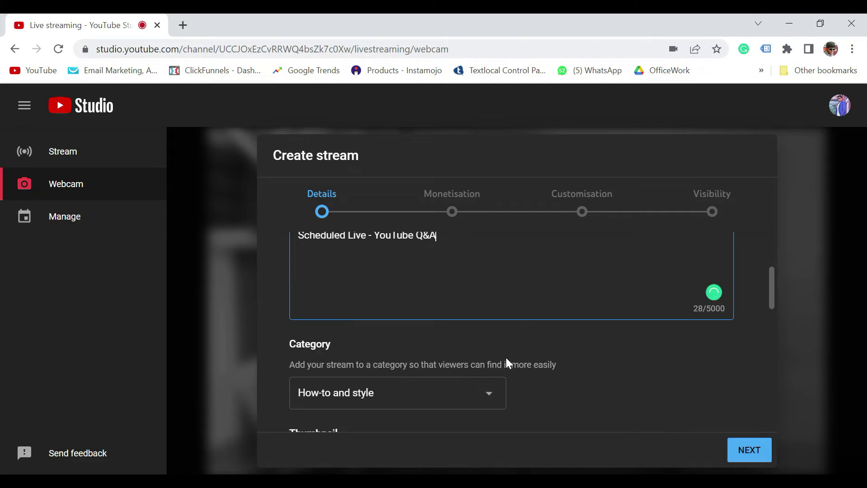
scroll(507, 335, down, 3)
scroll(423, 295, down, 7)
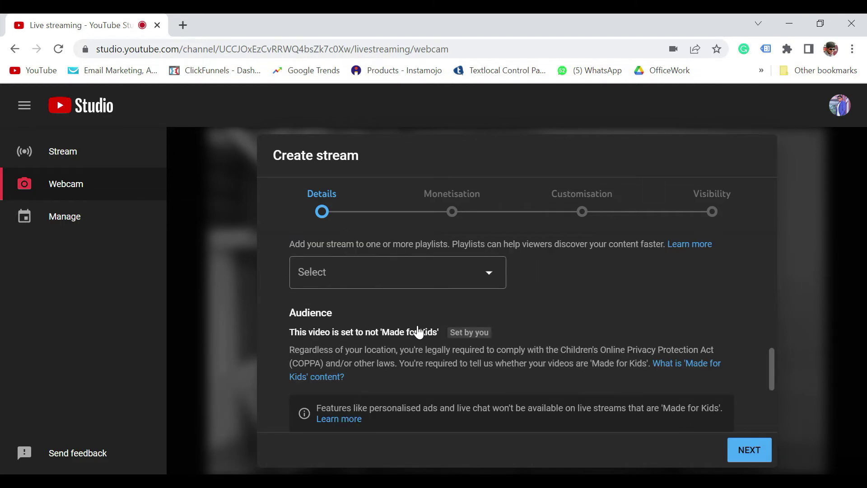
scroll(388, 320, down, 1)
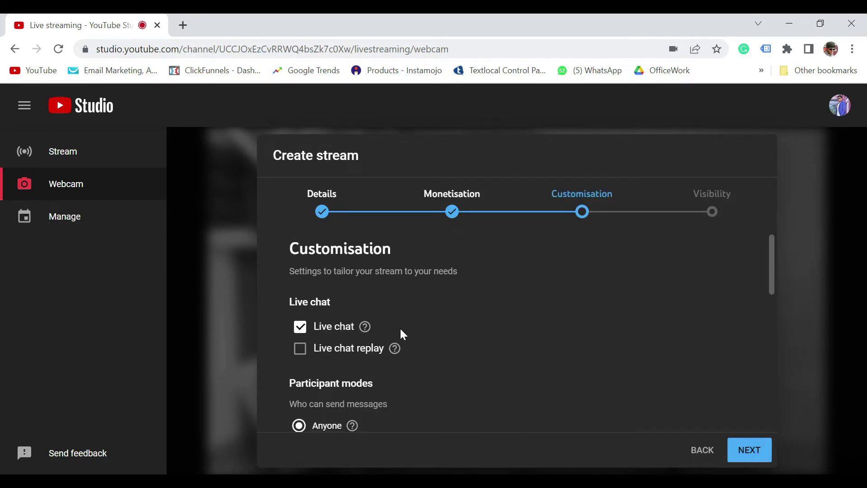
Step: Tick Live chat replay under Customisation and scroll down to Redirect and Trailer
click(303, 349)
scroll(687, 389, down, 5)
scroll(425, 350, down, 3)
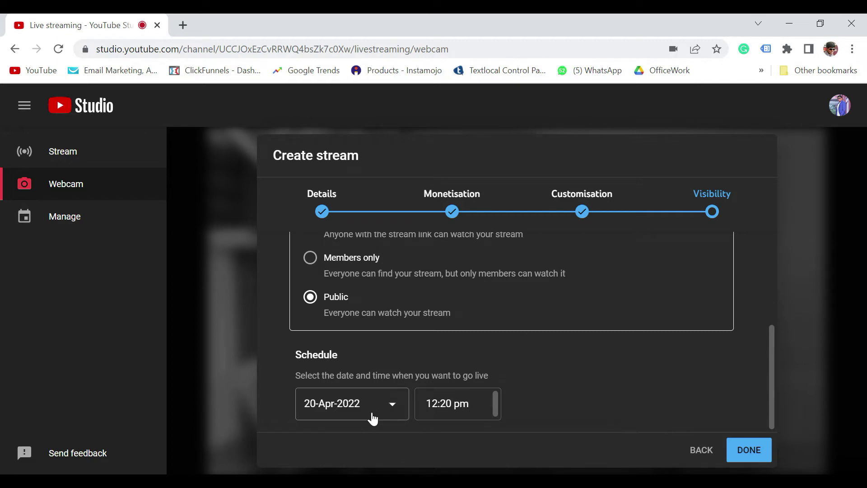
Step: Set the start time to 12:30 pm on 20-Apr-2022, make it Unlisted, and finish
click(449, 403)
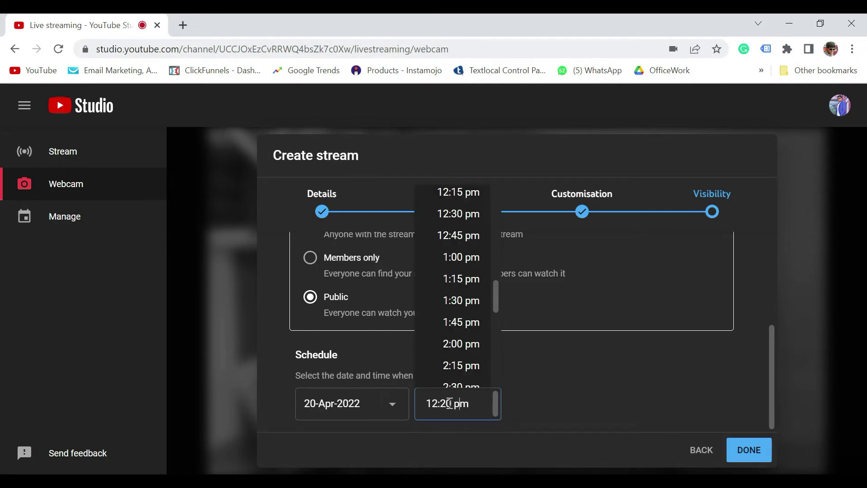
click(457, 214)
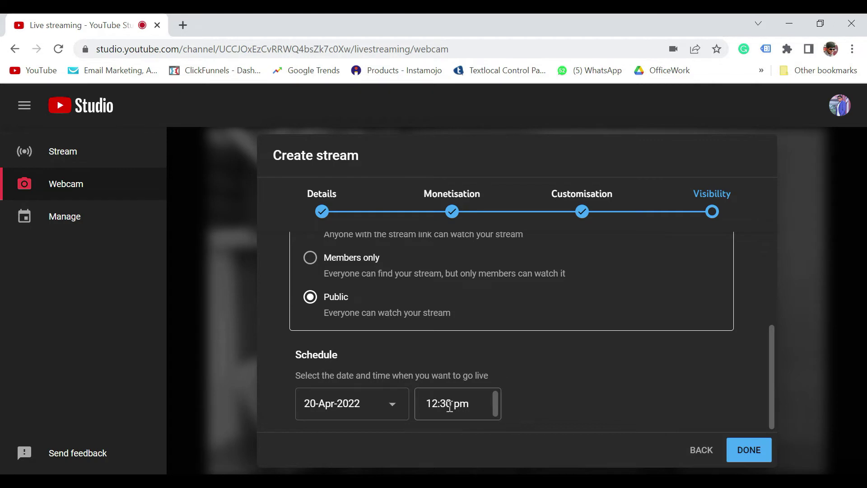
scroll(473, 364, up, 3)
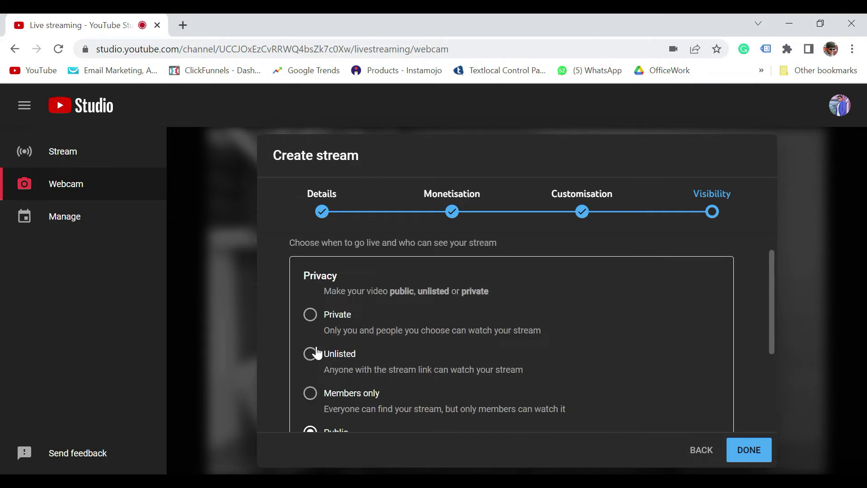
click(350, 357)
scroll(434, 352, down, 3)
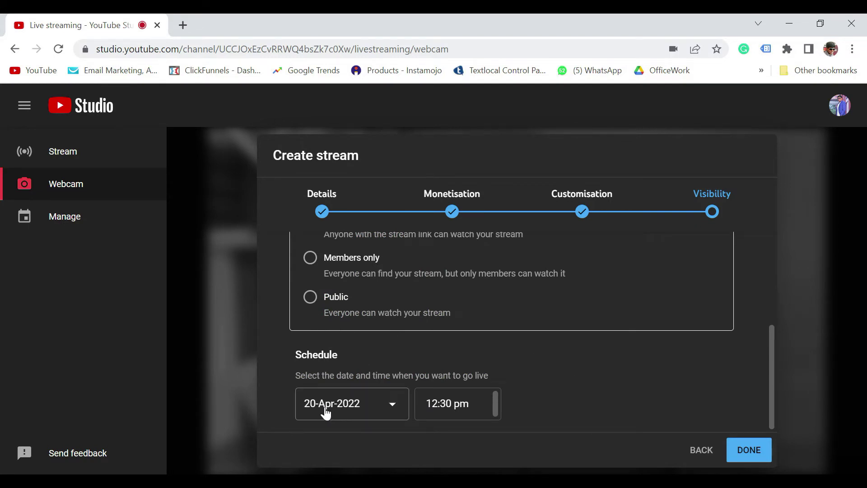
click(749, 450)
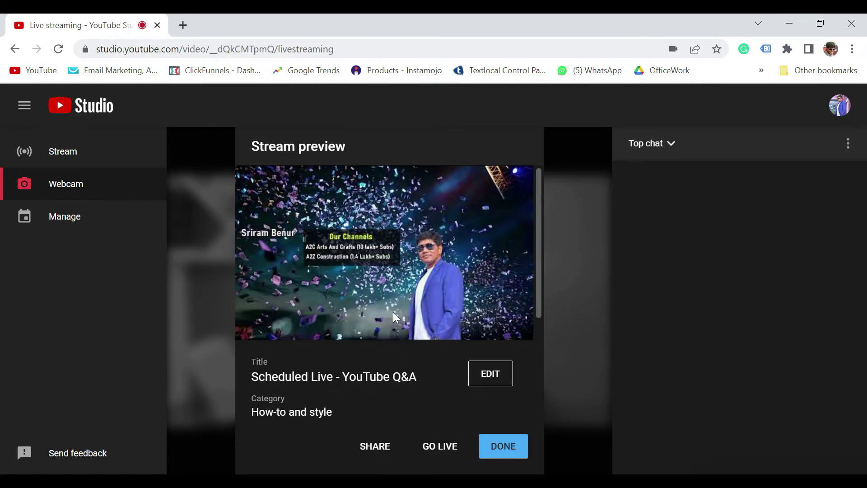
mouse_move(373, 312)
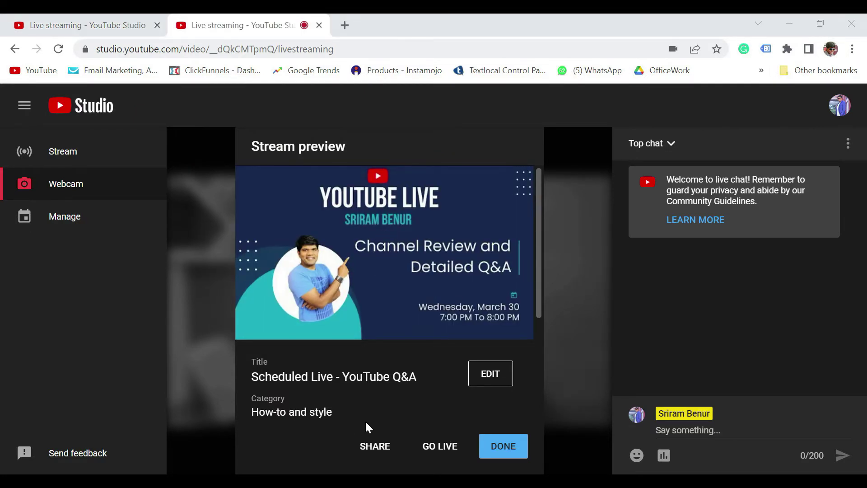
Step: Copy the scheduled stream's video link via Share, then close the stream preview with DONE
click(376, 449)
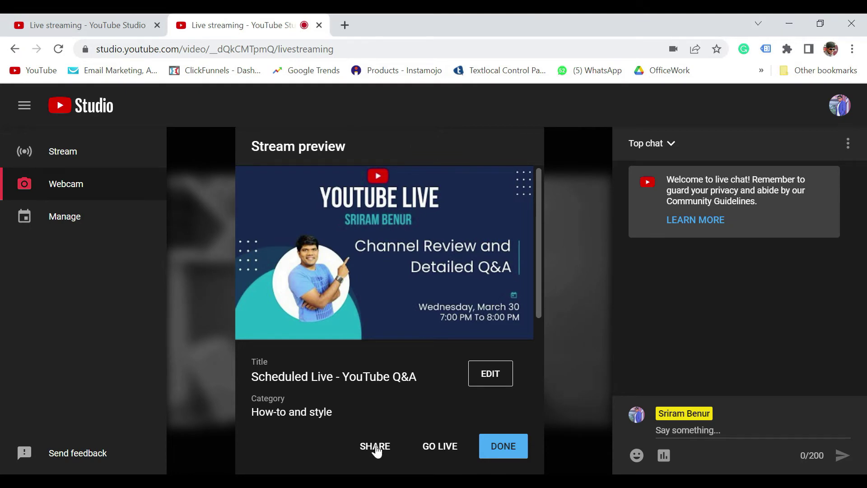
click(376, 449)
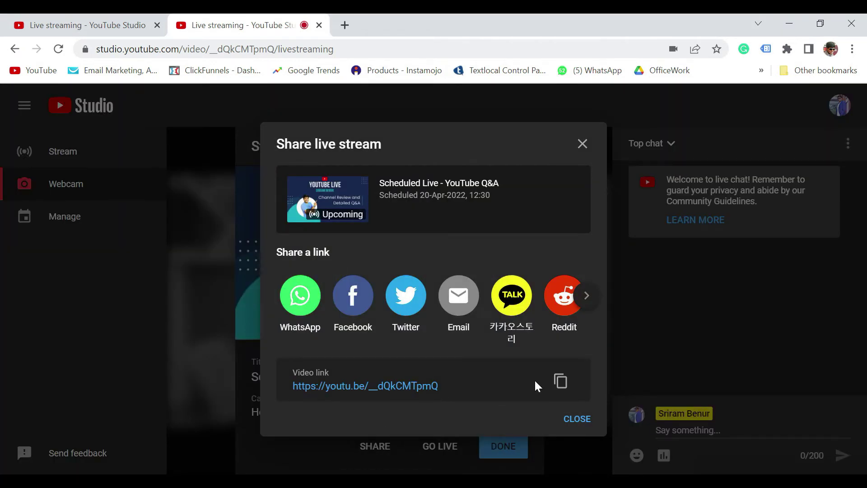
click(560, 381)
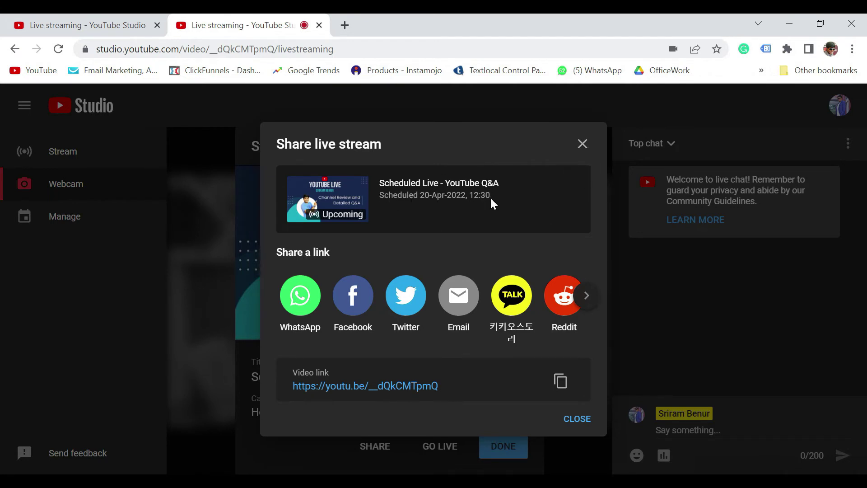
click(583, 144)
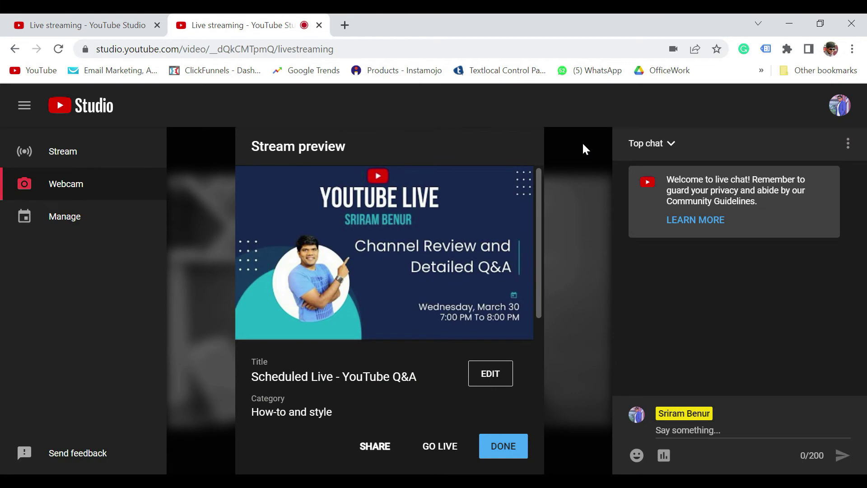
scroll(423, 413, down, 2)
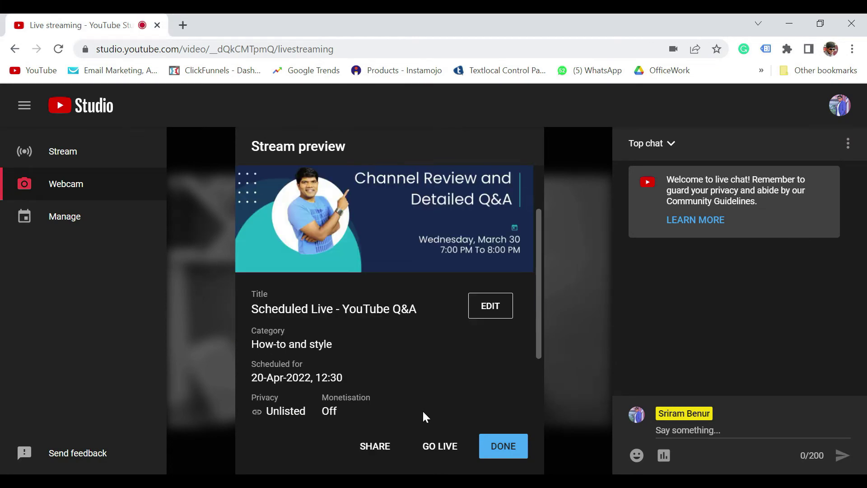
click(505, 446)
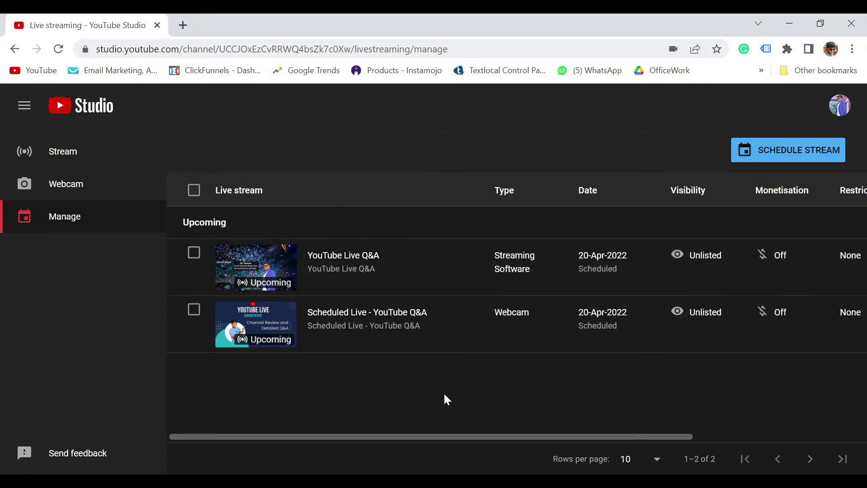
Step: Open a new browser tab alongside the YouTube Studio tab
click(183, 25)
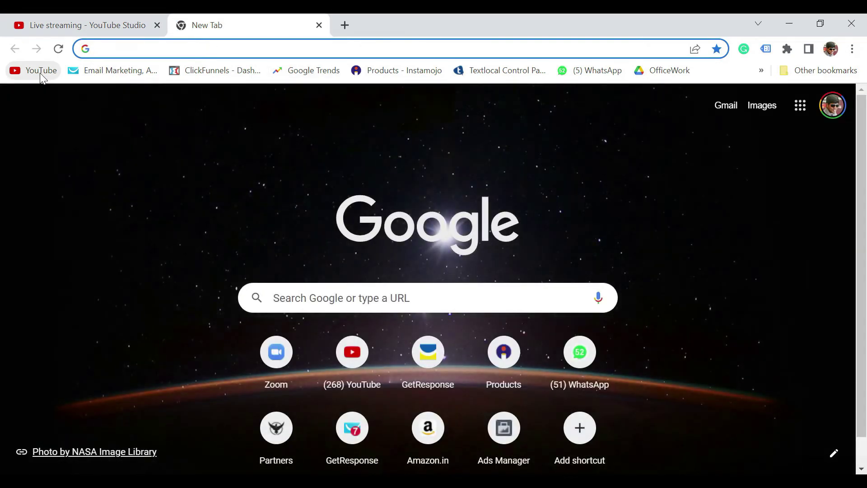
Step: Open YouTube from the bookmark and switch to YouTube Studio's Channel content page
click(39, 73)
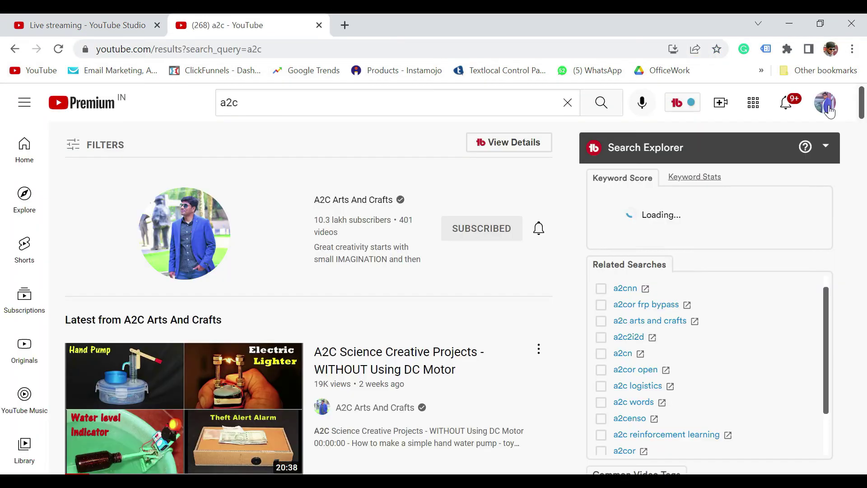
click(827, 109)
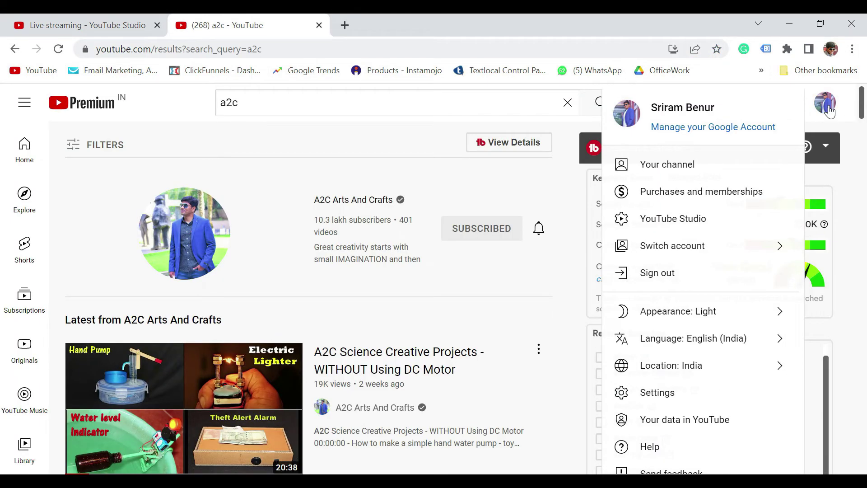
click(687, 225)
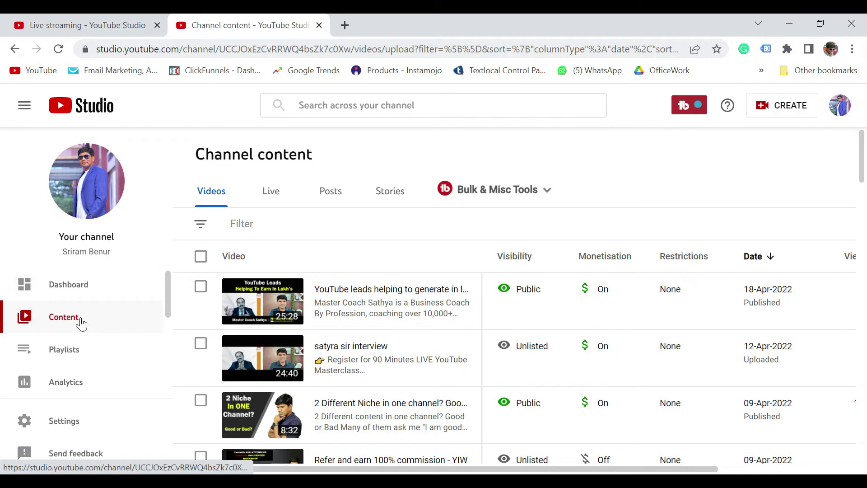
Step: Open the Live tab and bring up Live Control Room for 'Scheduled Live - YouTube Q&A'
click(271, 196)
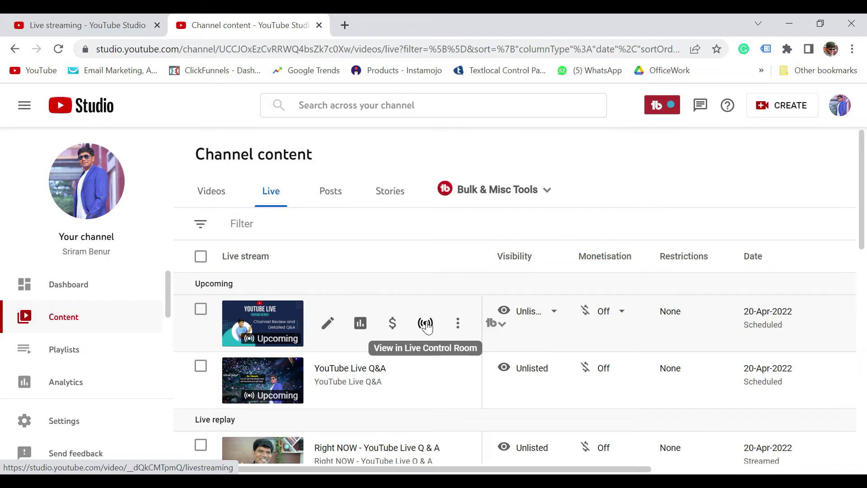
click(426, 323)
click(426, 323)
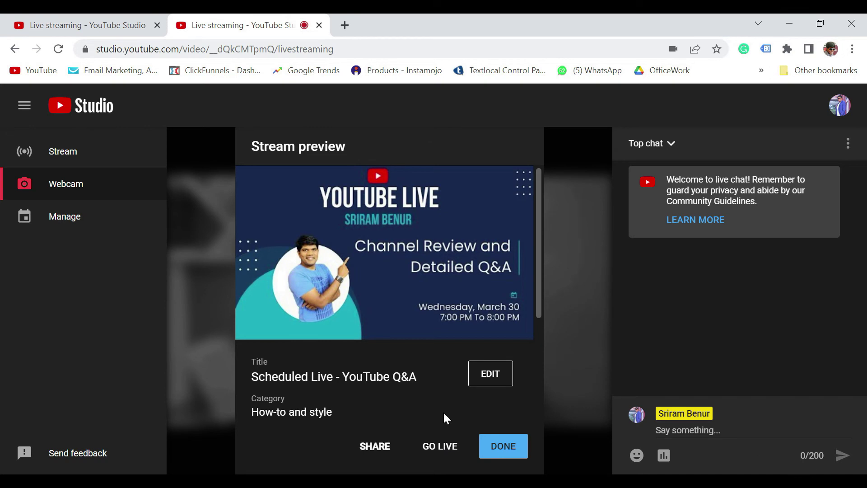
Step: Start broadcasting 'Scheduled Live - YouTube Q&A' live from the webcam
click(439, 446)
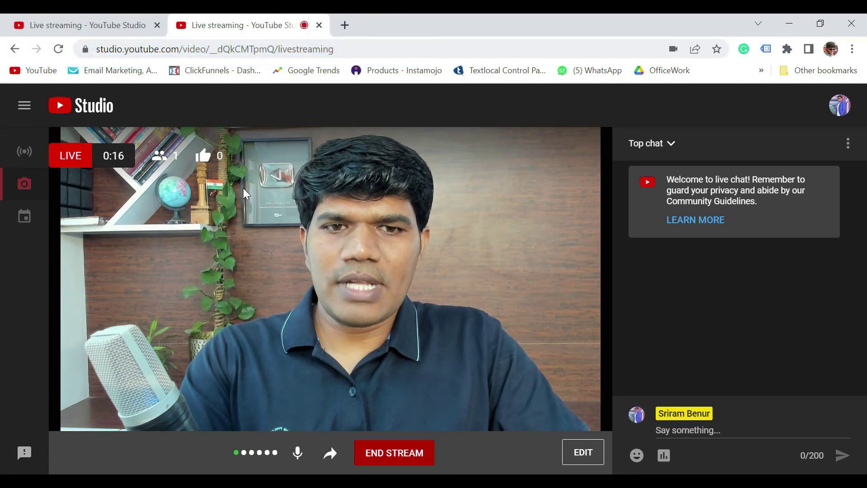
Step: Place the cursor in the live chat's Say something box
click(686, 430)
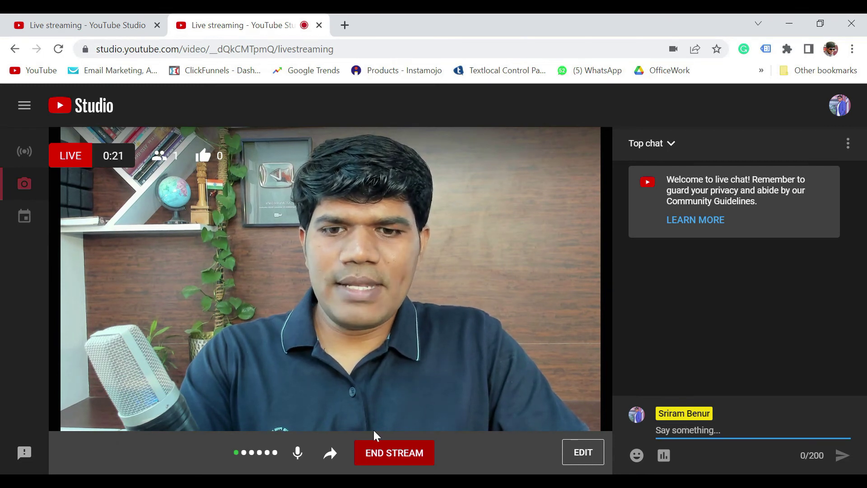
Step: End the 'Scheduled Live - YouTube Q&A' stream and confirm to see its summary
click(391, 456)
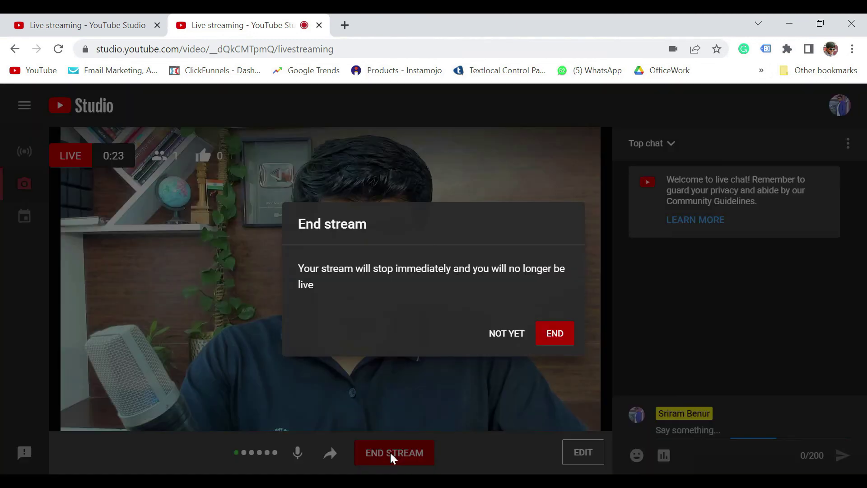
click(556, 338)
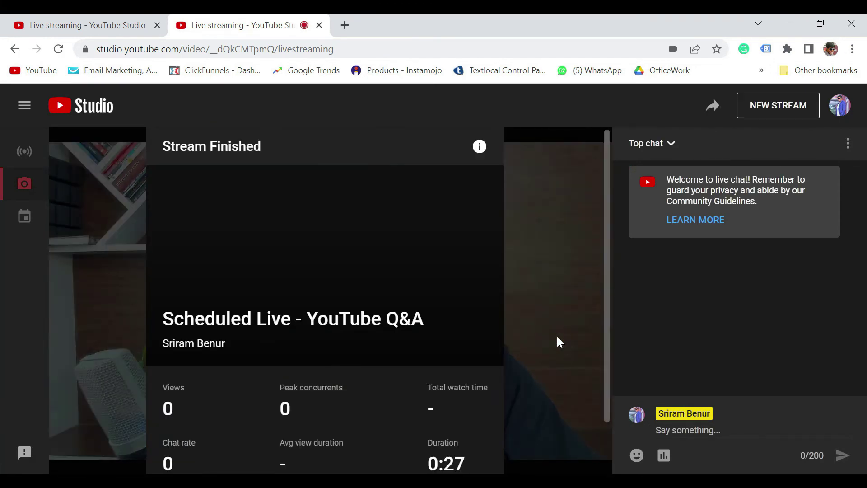